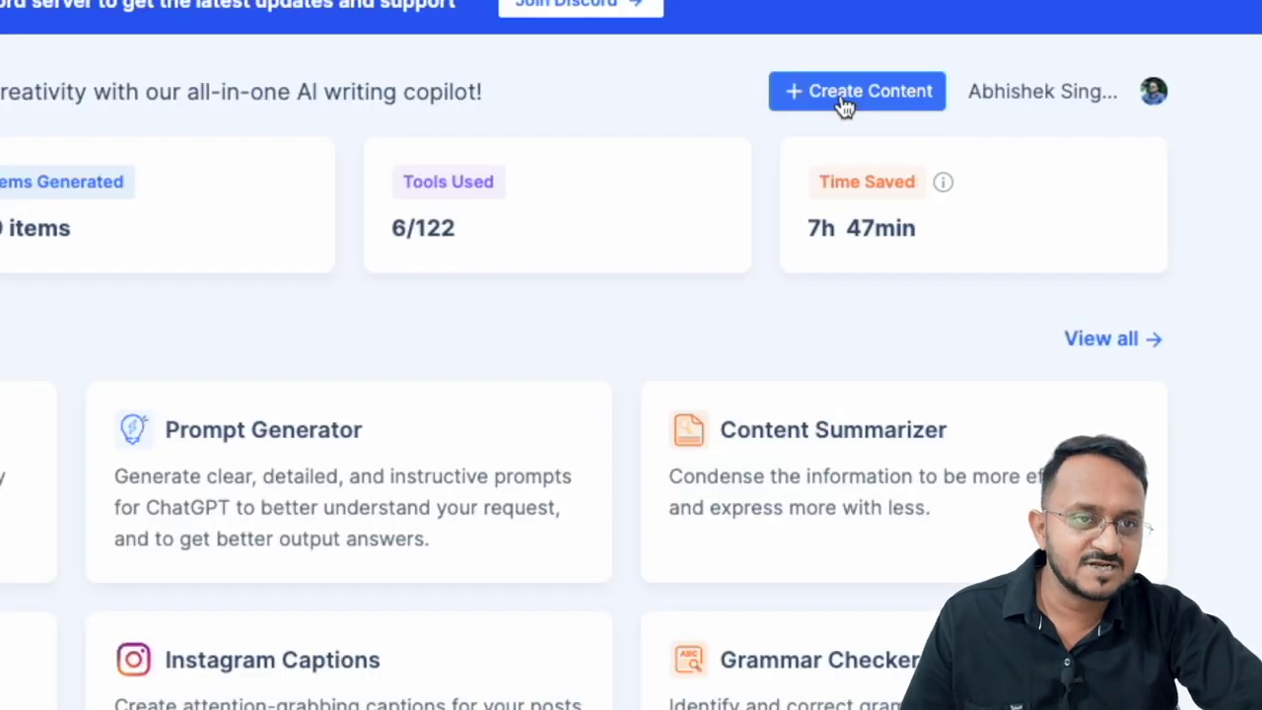
Start new content with AI Writer and choose the Facebook Ad - Primary Text tool from the Ads category.
click(843, 98)
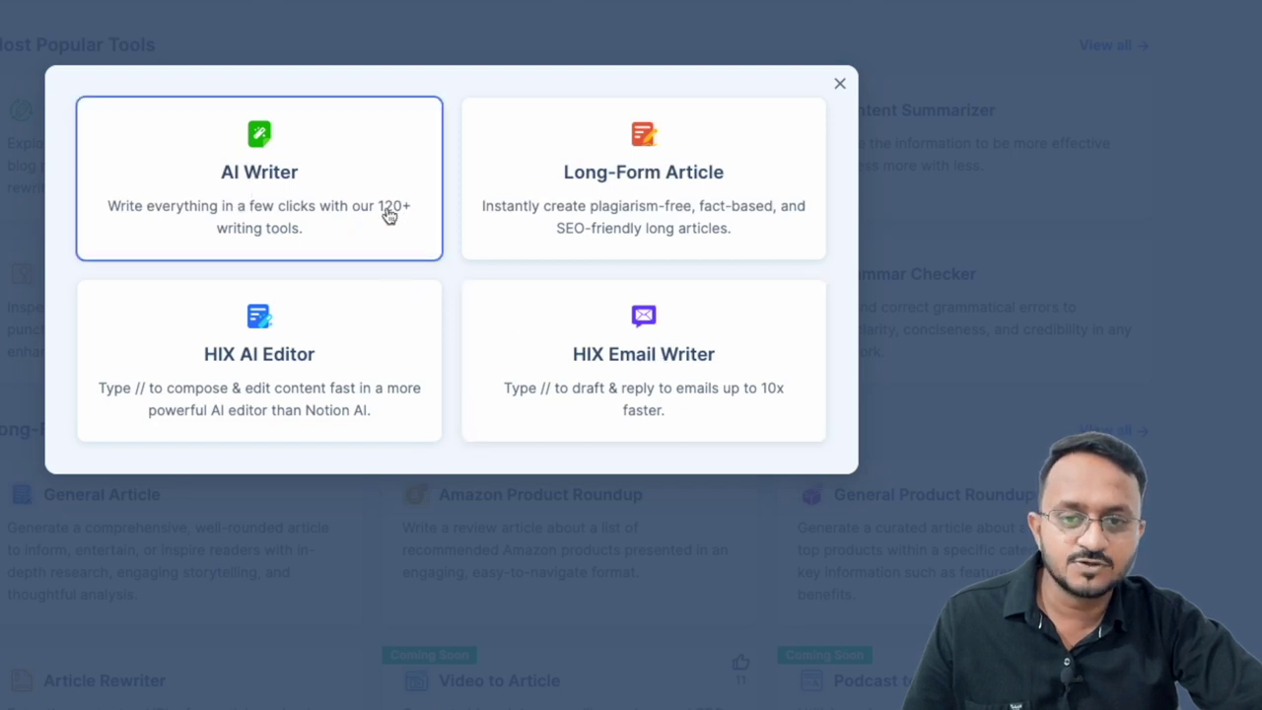
click(264, 179)
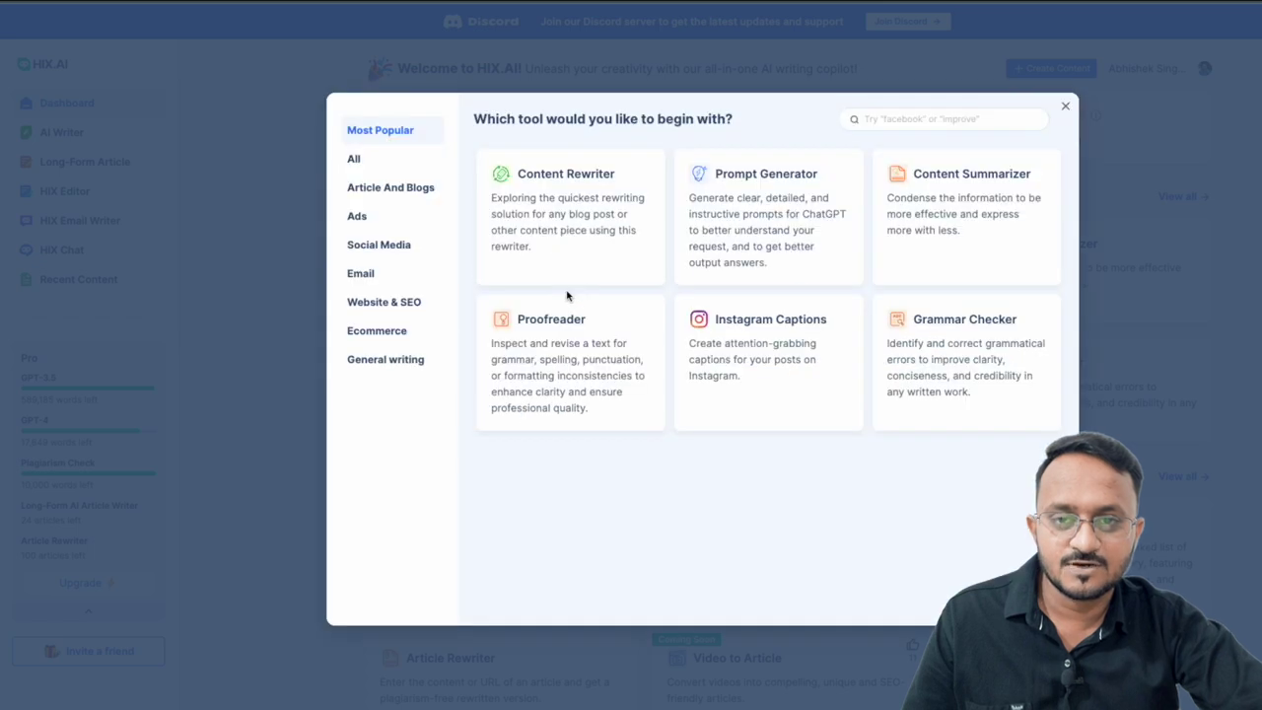
click(367, 218)
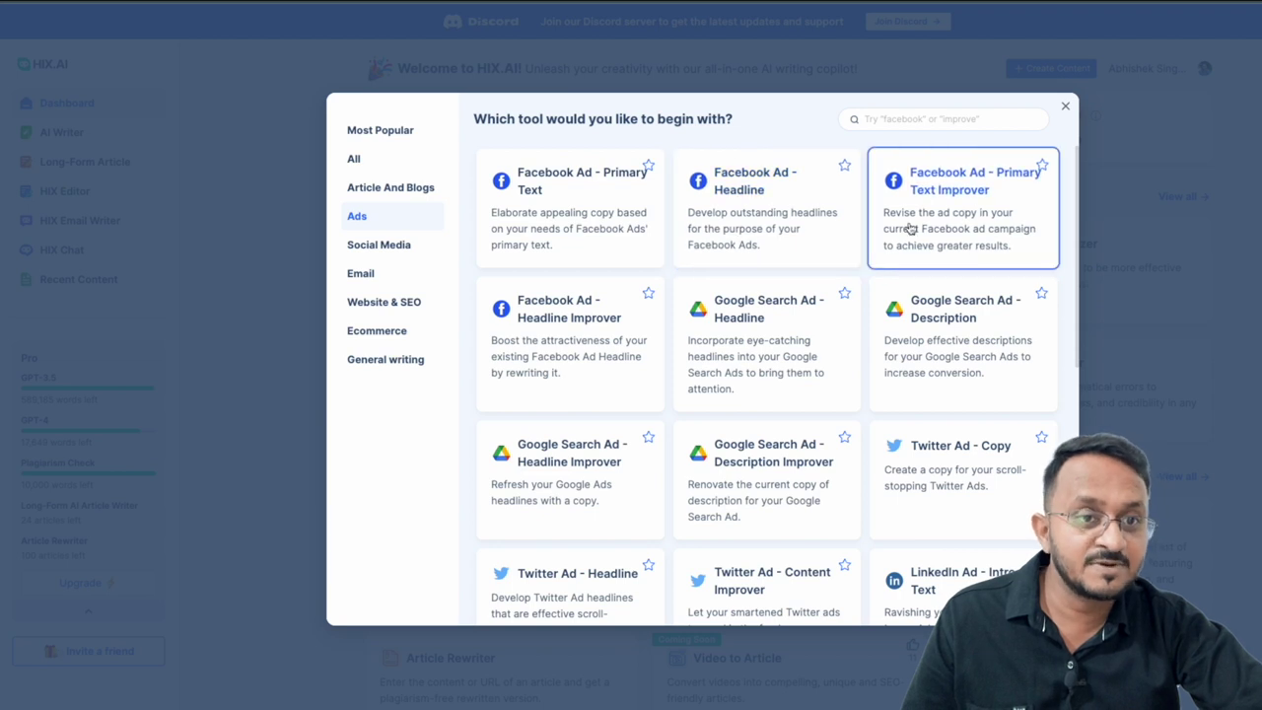
scroll(759, 296, down, 1)
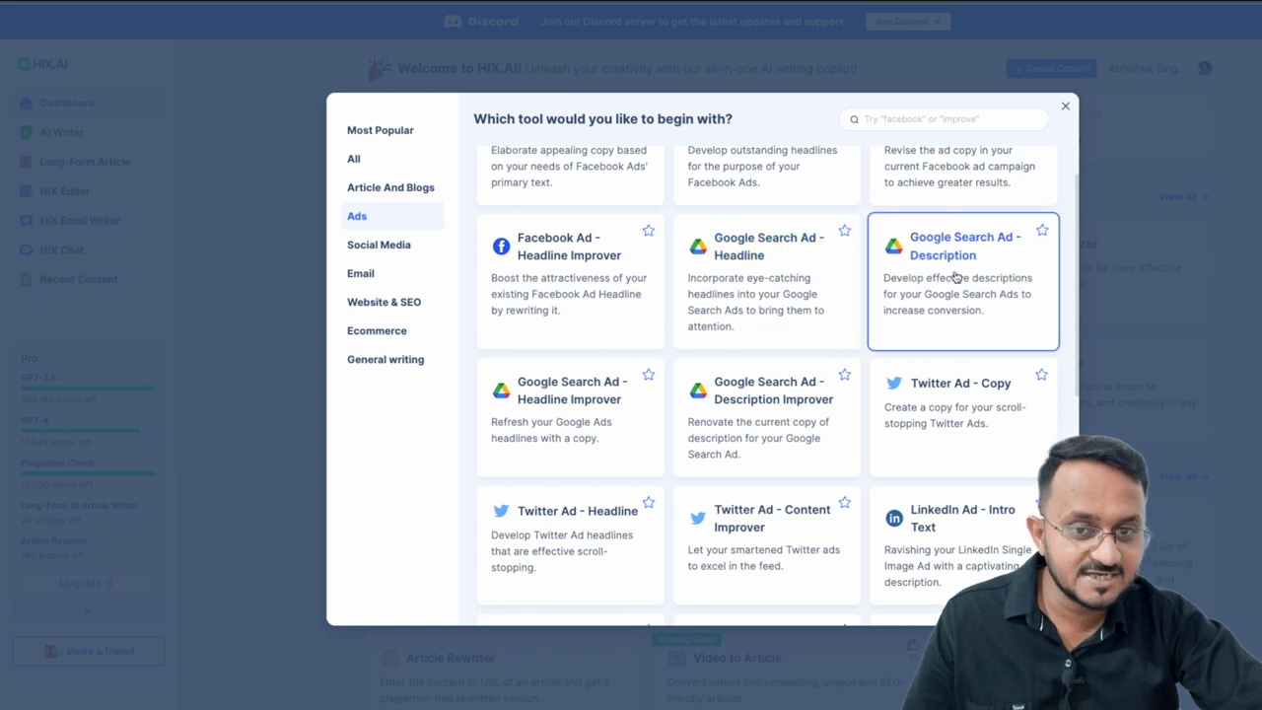
scroll(877, 349, down, 3)
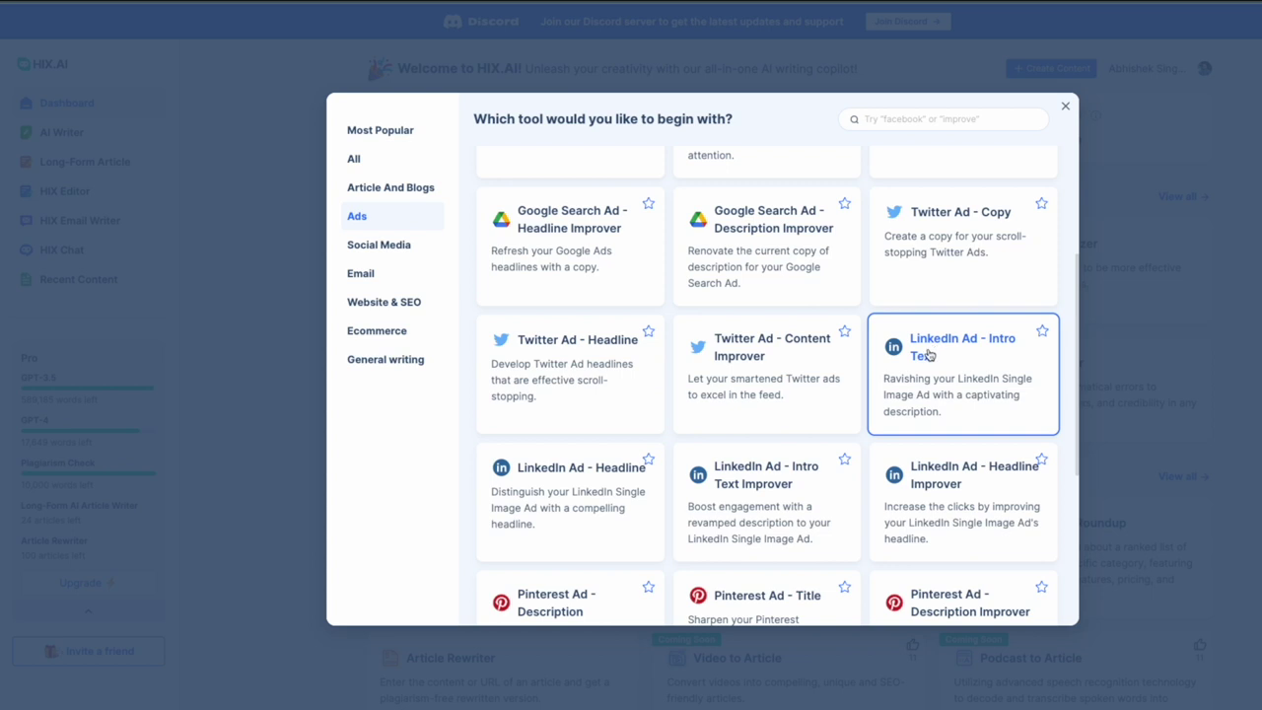
scroll(578, 197, up, 4)
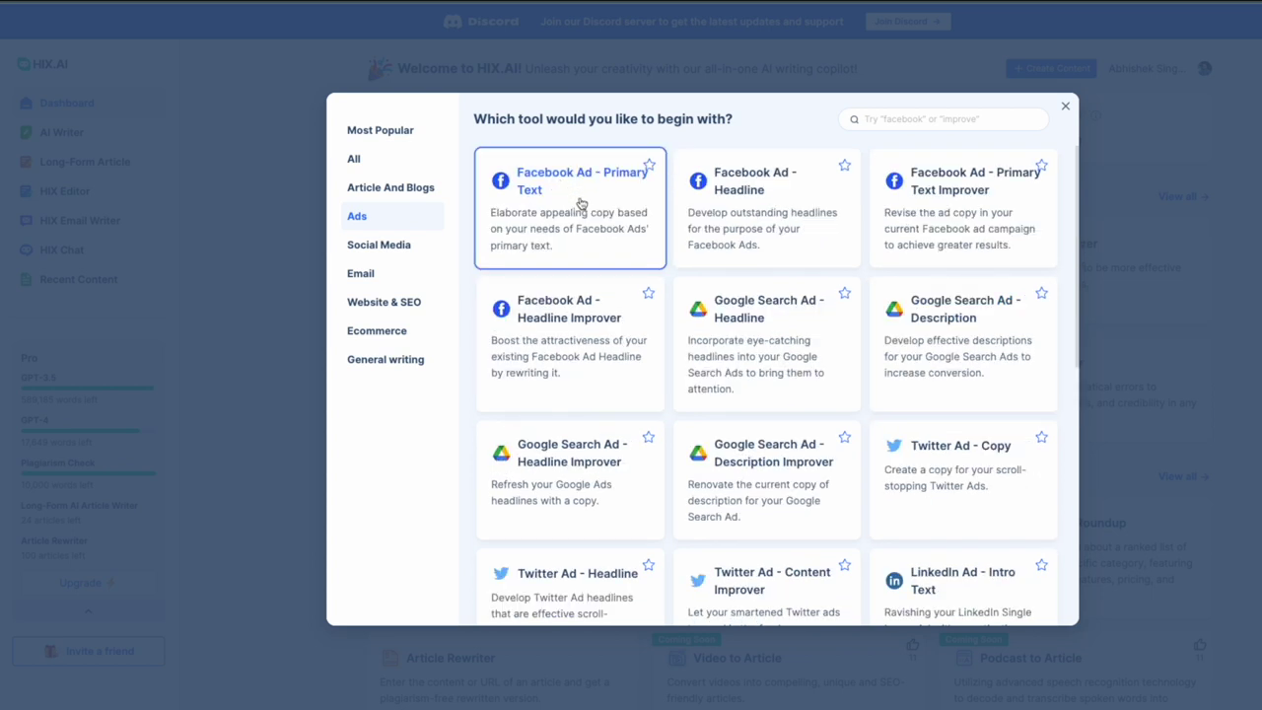
click(582, 203)
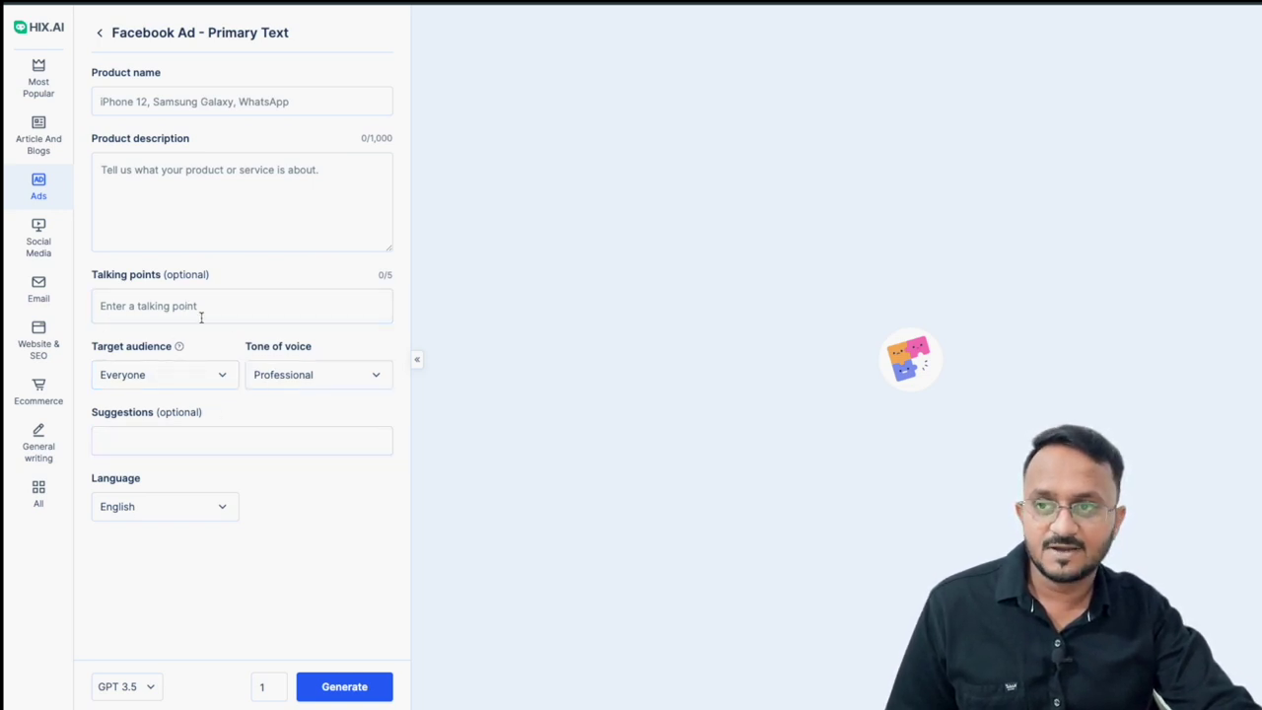
Name the product "hair dryer" and describe it as "it is electronic device used to dry hair after a bath and style your hair for any party".
click(140, 99)
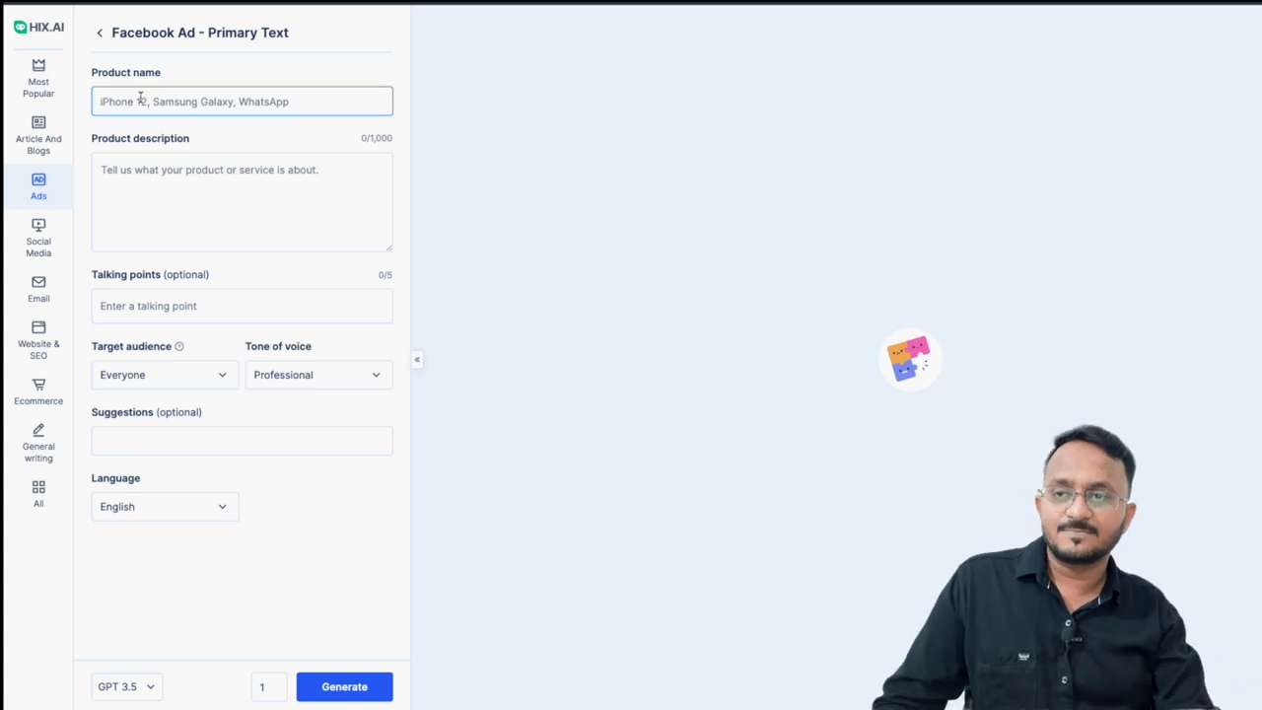
text(hair dryer)
click(141, 171)
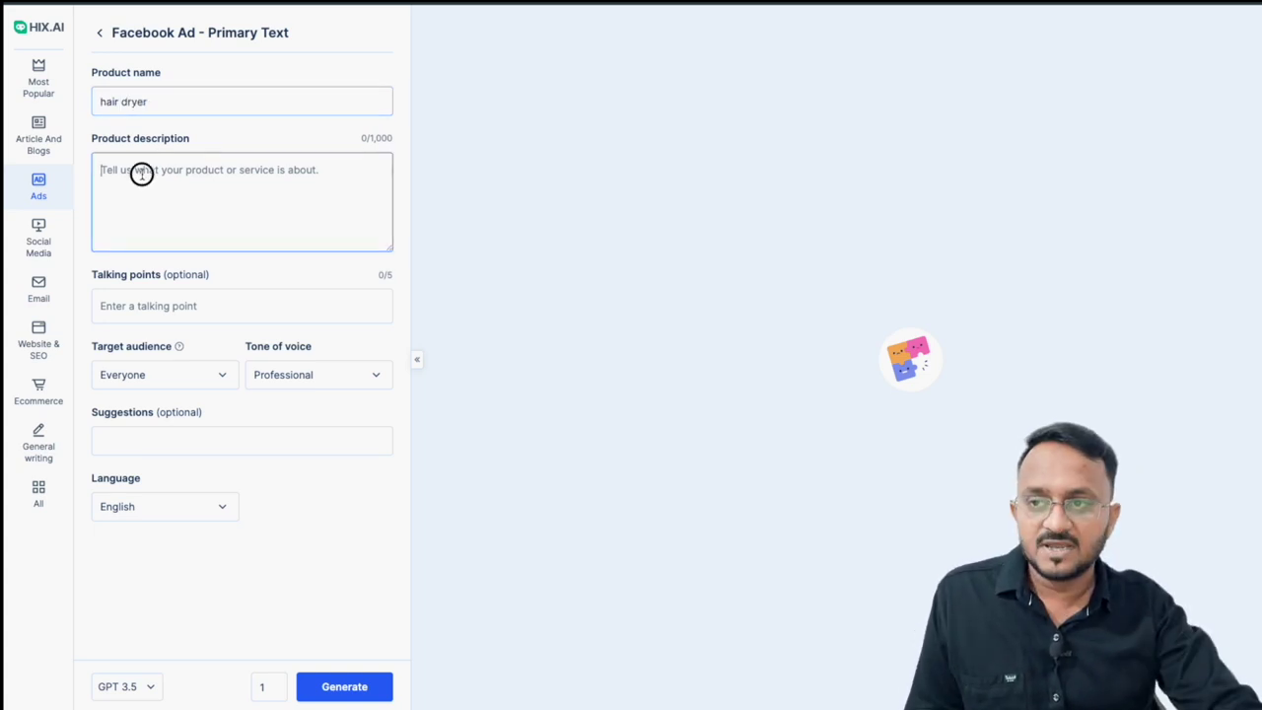
text(It is electronic device used to dry hair after a bath and style your hair for any party)
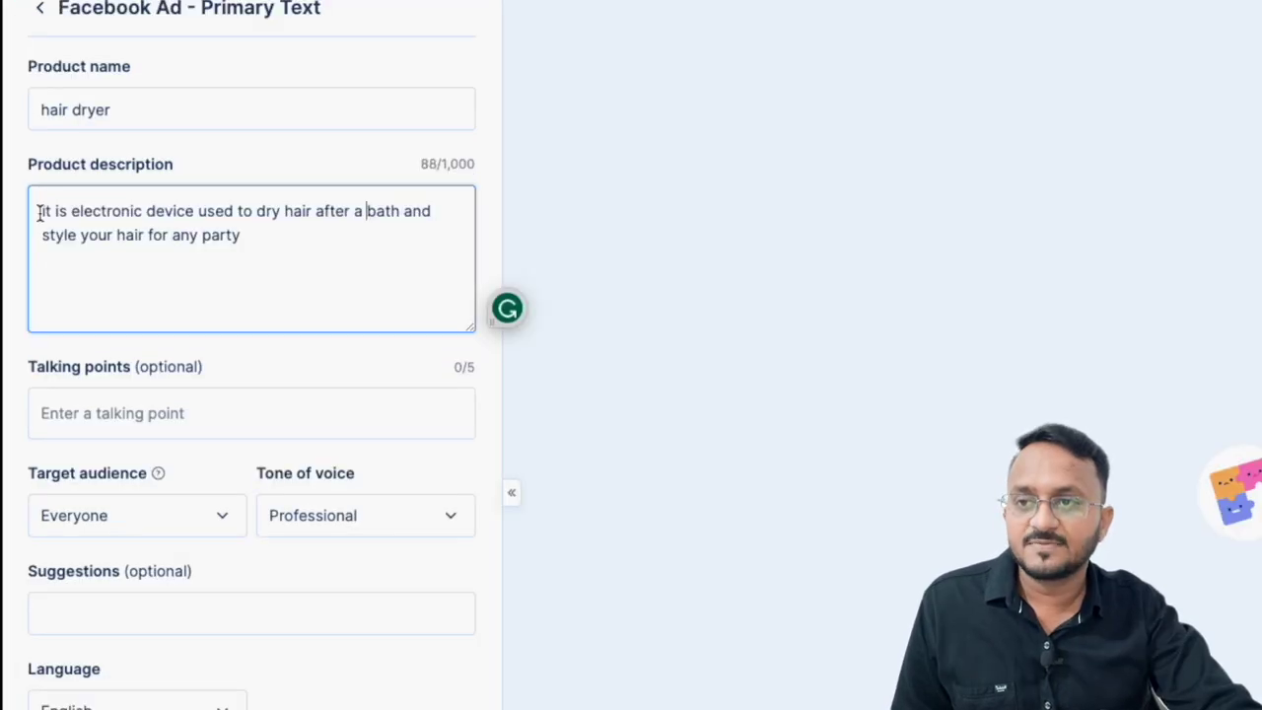
Correct the opening of the product description to read "it is an electronic device", starting with a lowercase letter.
click(41, 213)
key(Delete)
text(i)
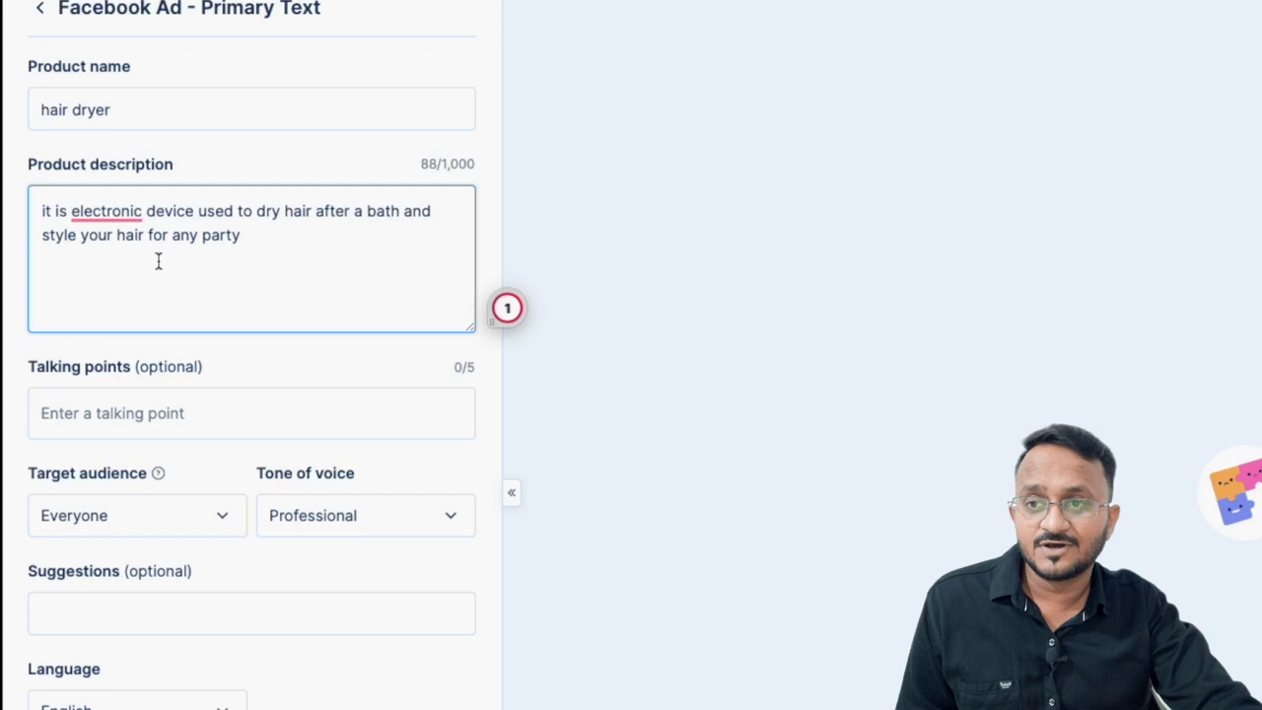
mouse_move(97, 213)
click(129, 274)
Add the talking points "very silent", "compact design" and "stylish", and set the tone of voice to Hard Sell.
click(103, 414)
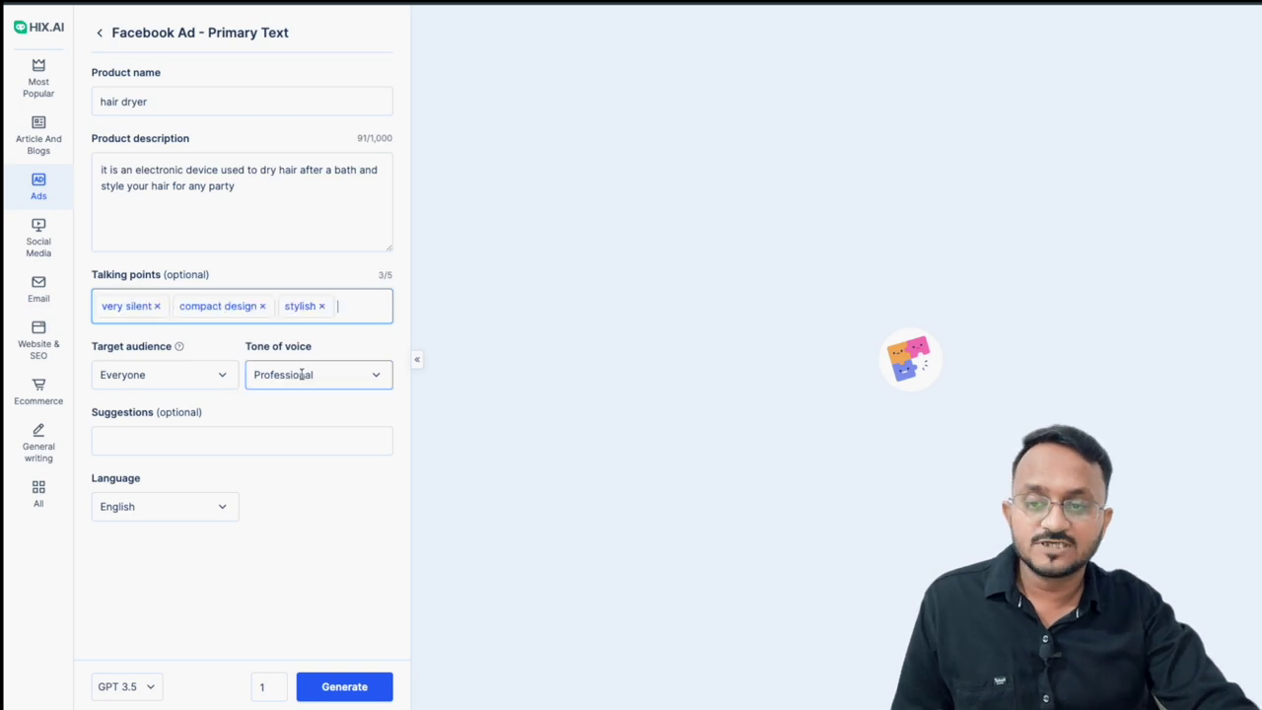
click(305, 373)
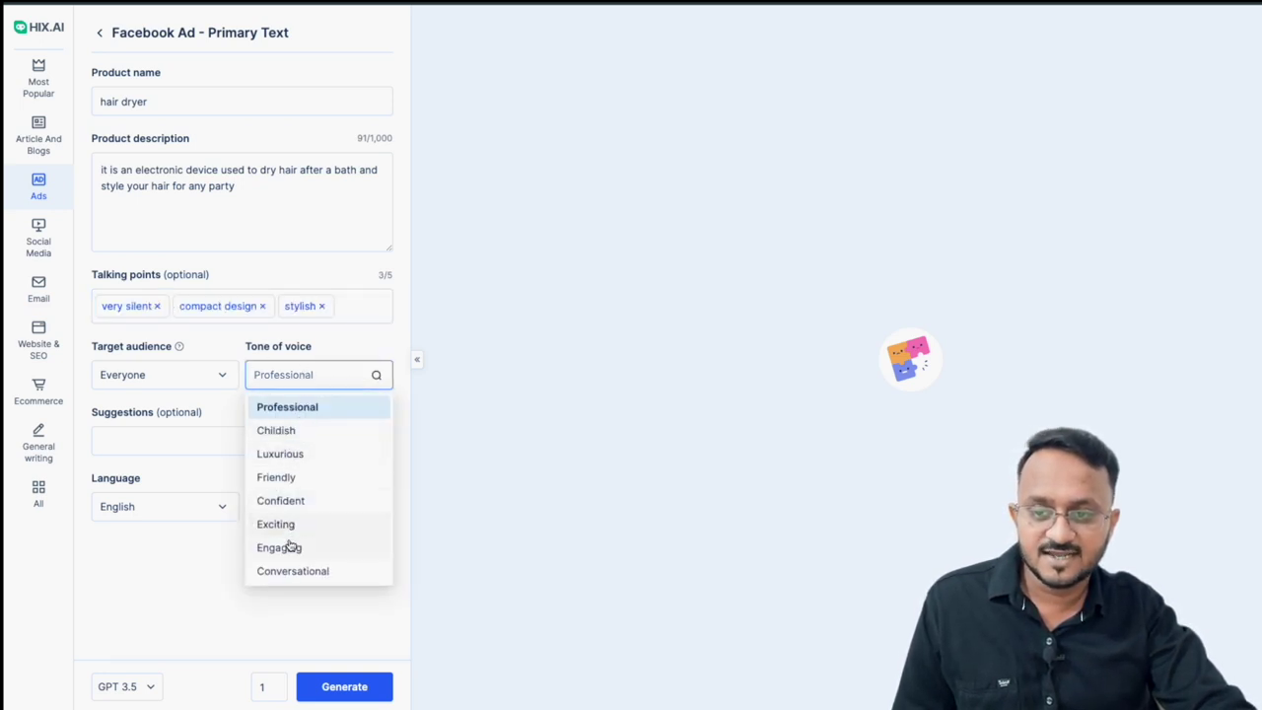
scroll(320, 536, down, 1)
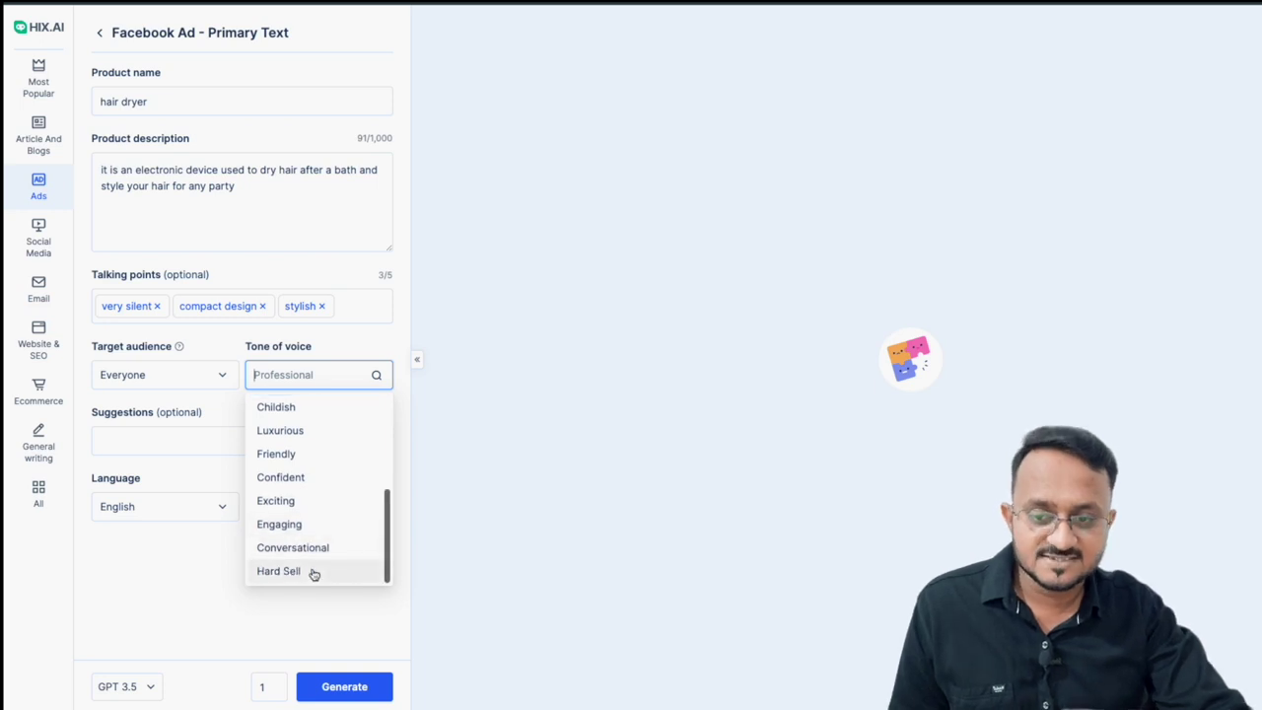
click(288, 572)
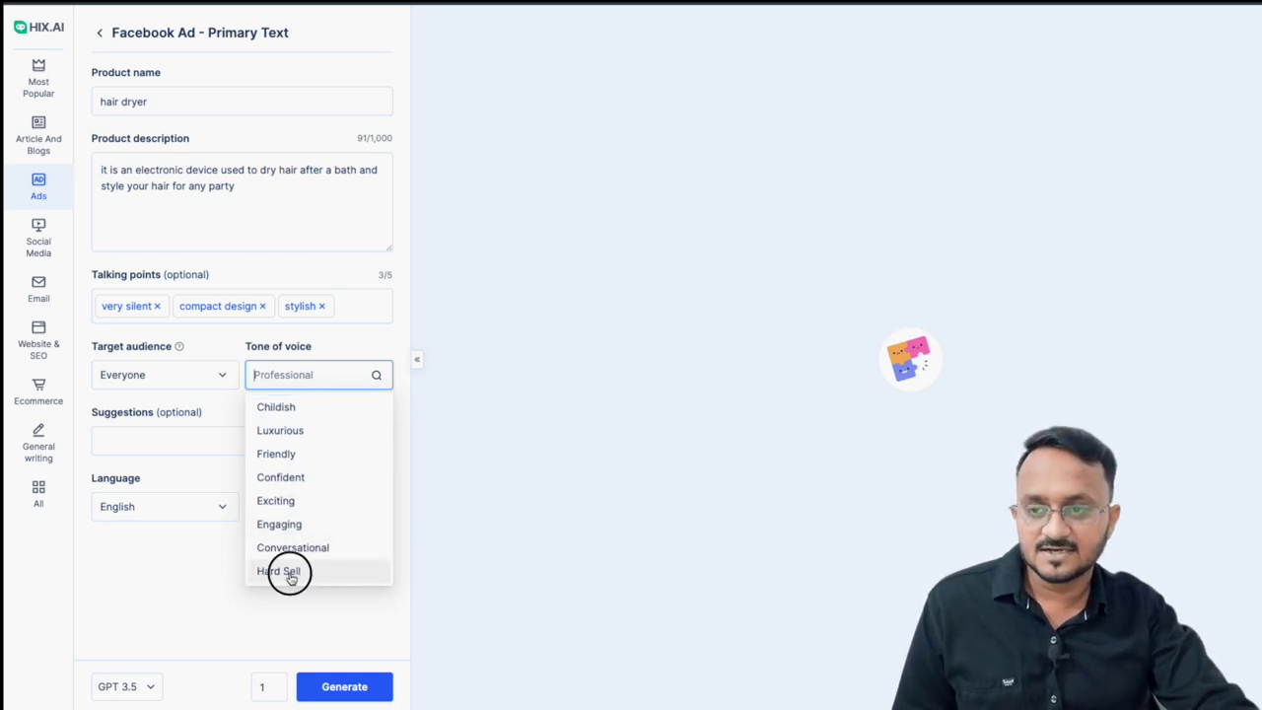
Enter the suggestion "use brand name philips" and generate the ad text with the GPT 4 model.
click(179, 442)
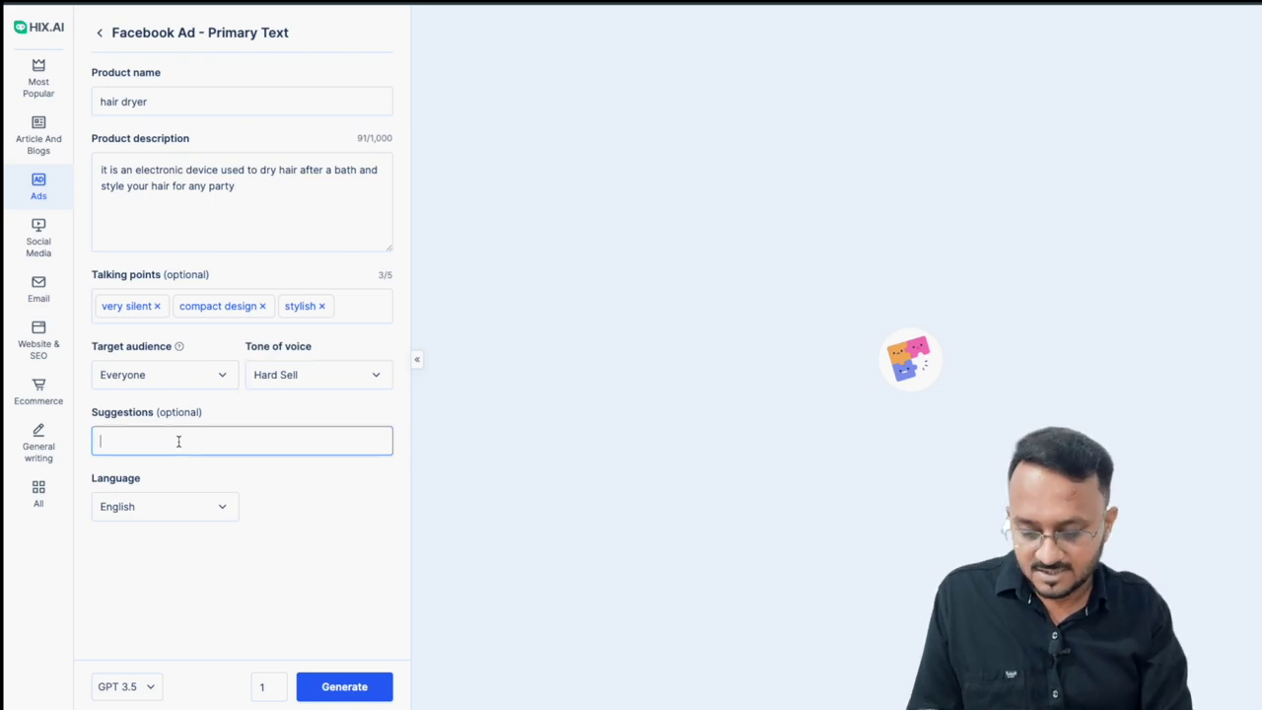
text(use brand name philips)
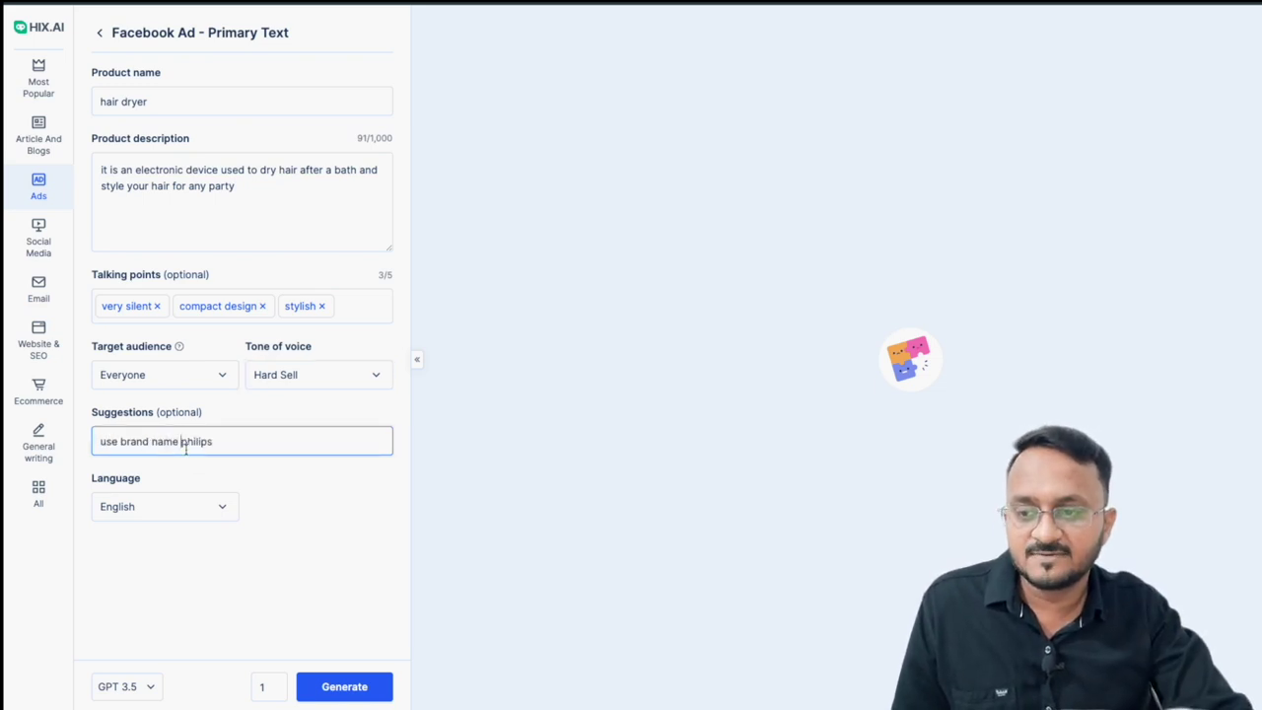
click(148, 690)
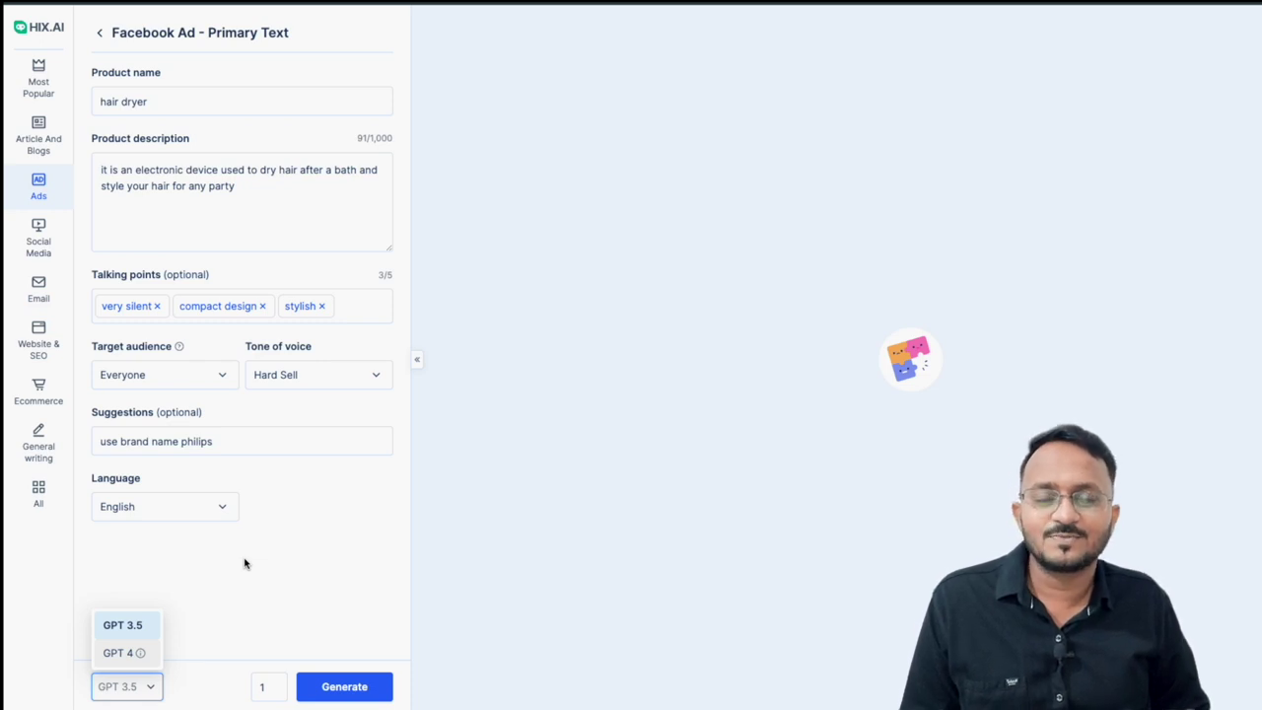
click(119, 653)
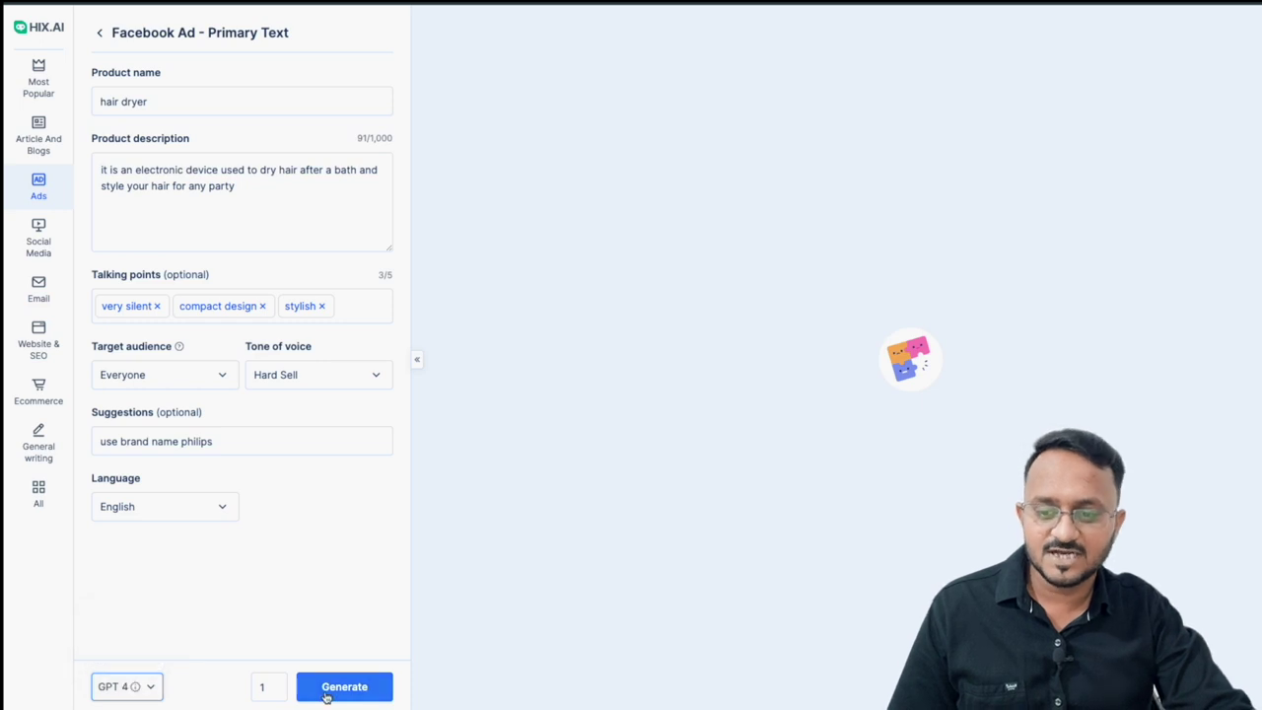
click(326, 690)
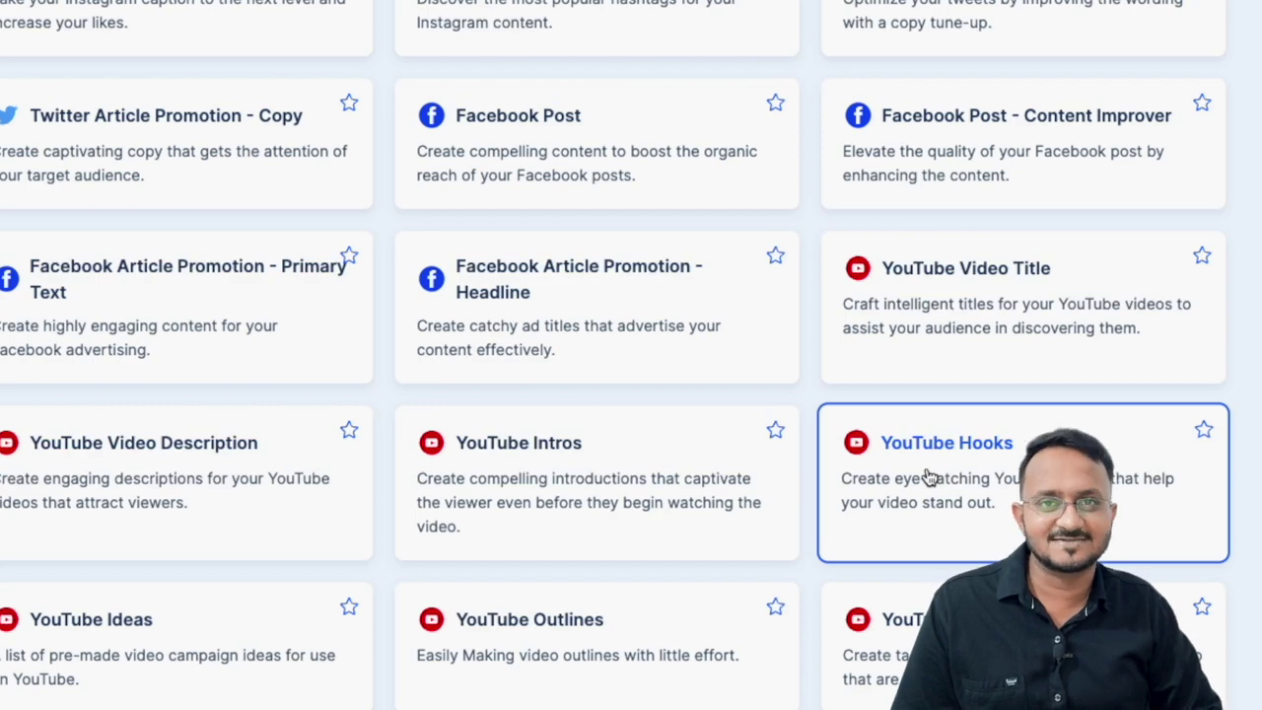
Open the Long-Form Article section and look over the article types, including General Article, Single Amazon Product Review and How-to Guide.
click(79, 133)
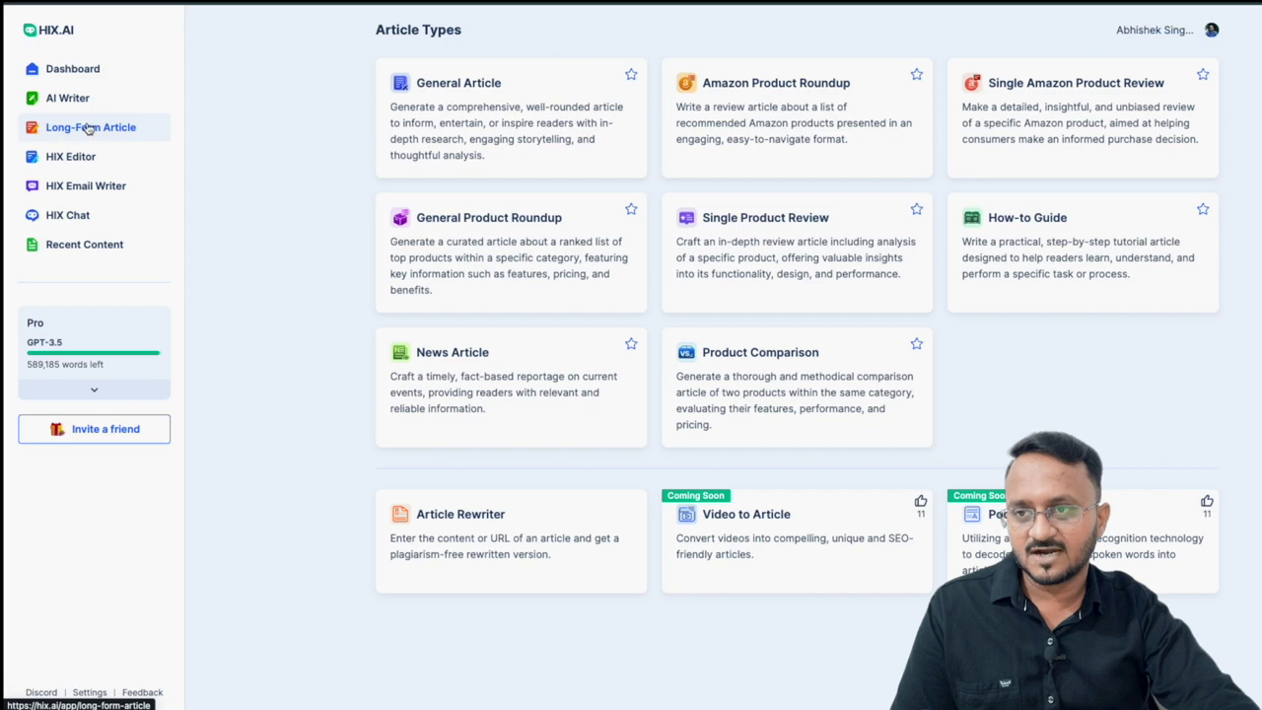
mouse_move(389, 147)
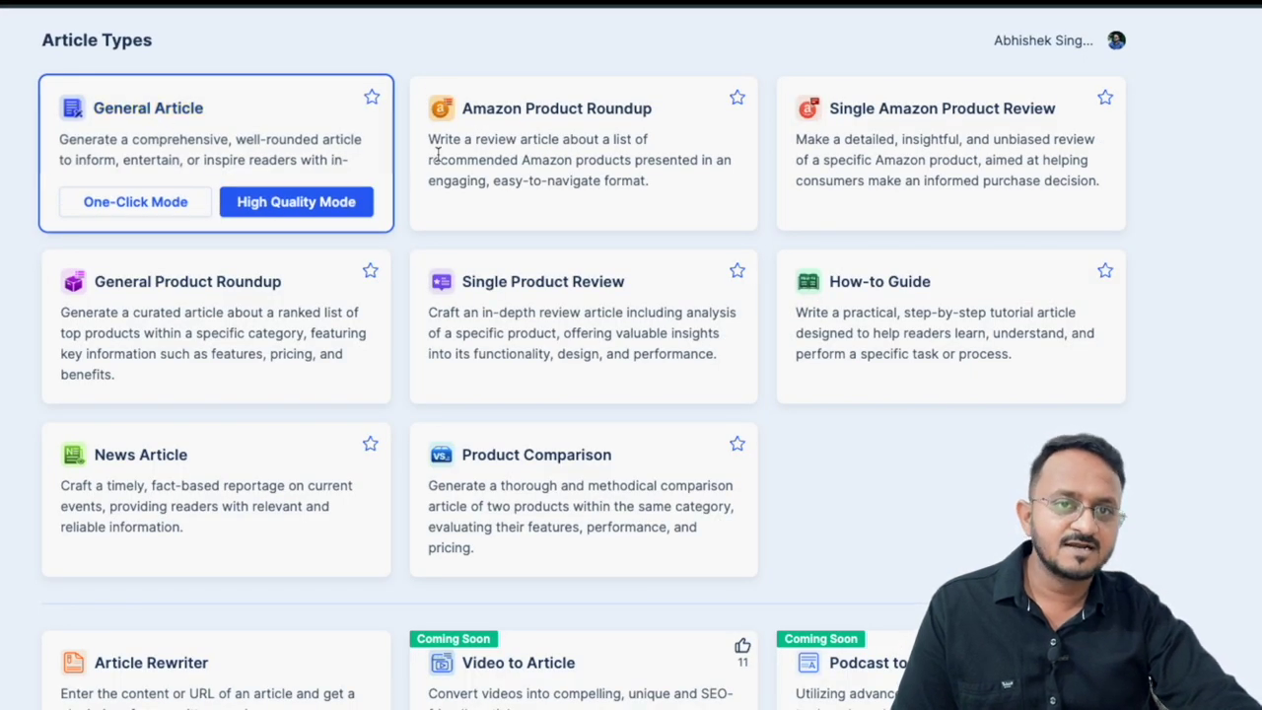
mouse_move(508, 131)
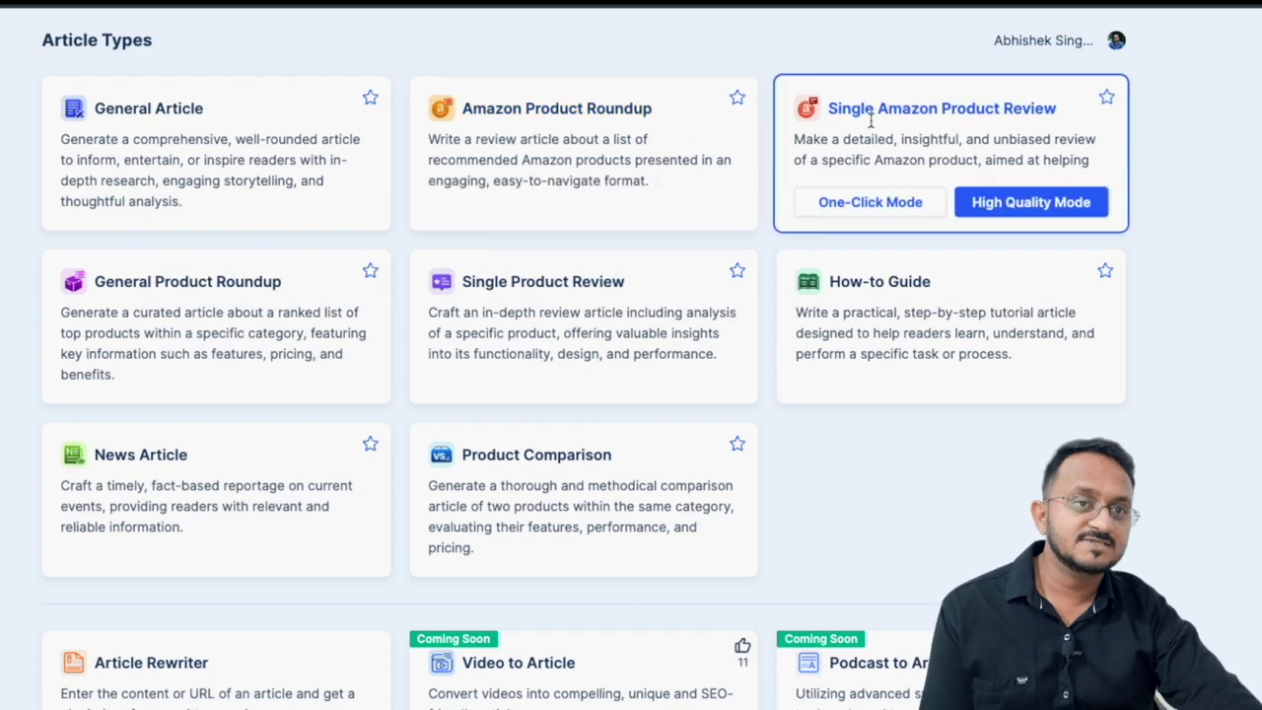
mouse_move(887, 310)
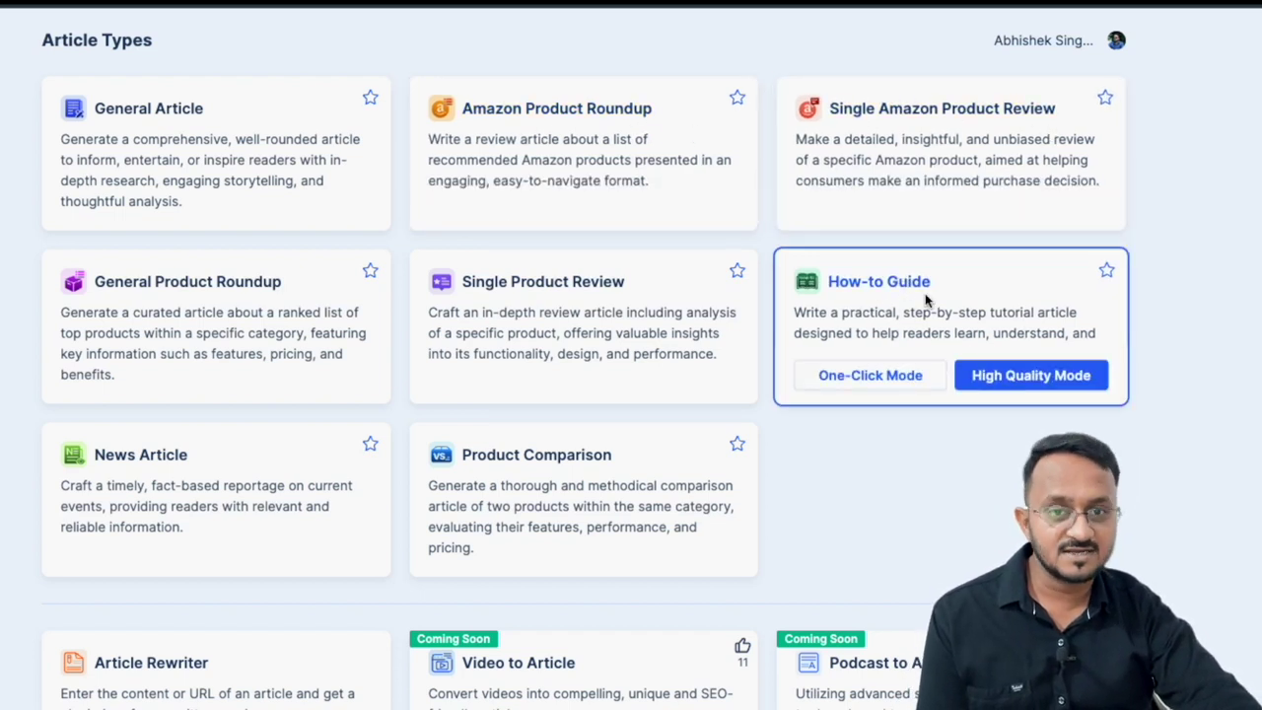
mouse_move(414, 346)
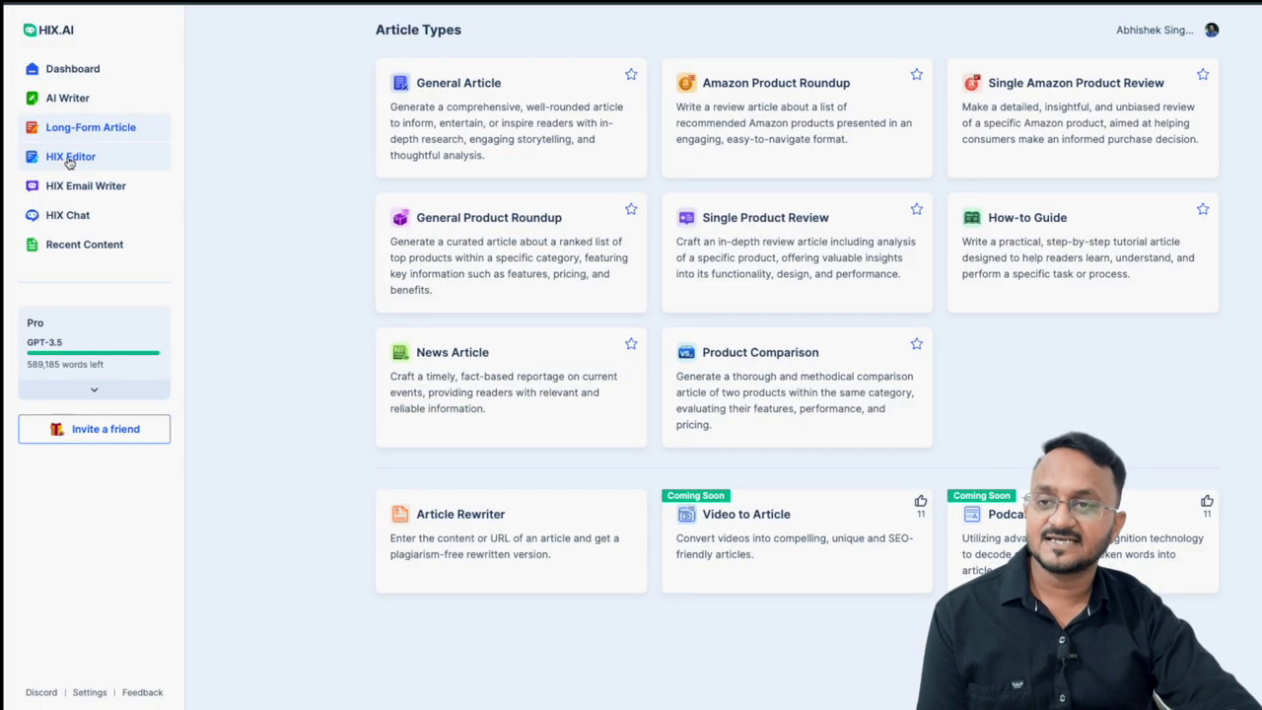
Open HIX Editor and dismiss its introductory AI Mode tour.
click(69, 160)
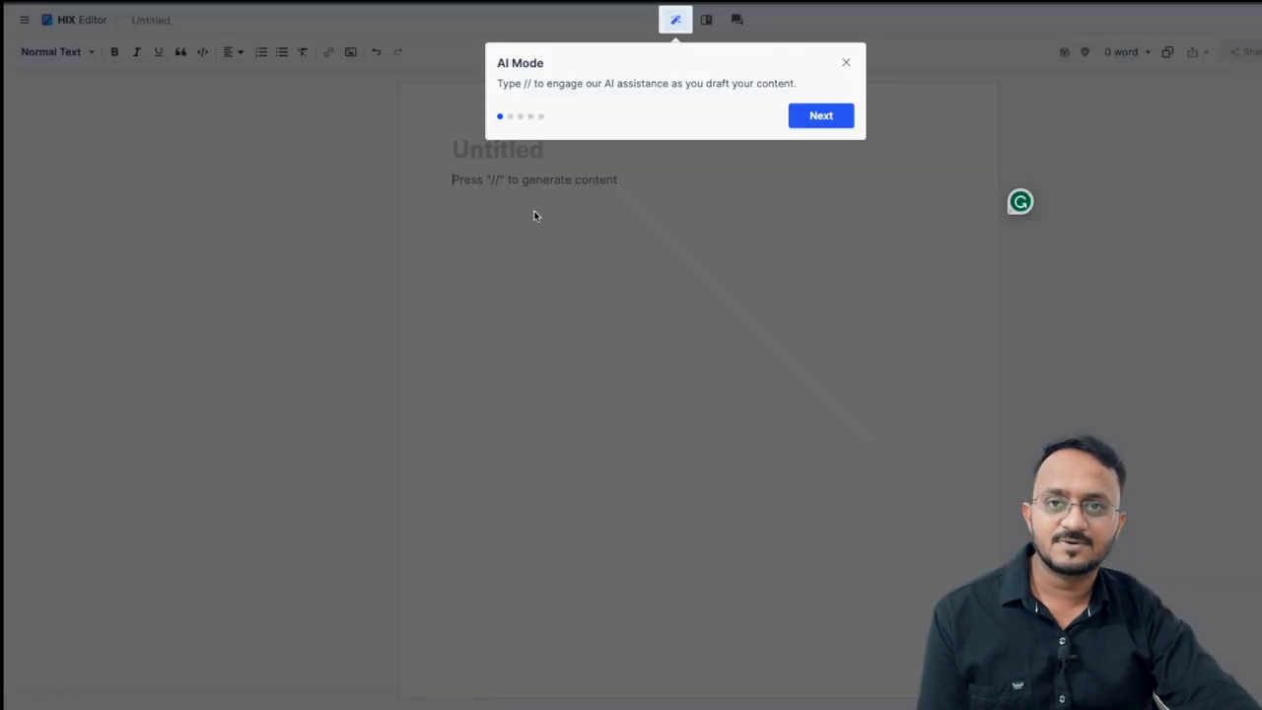
click(846, 62)
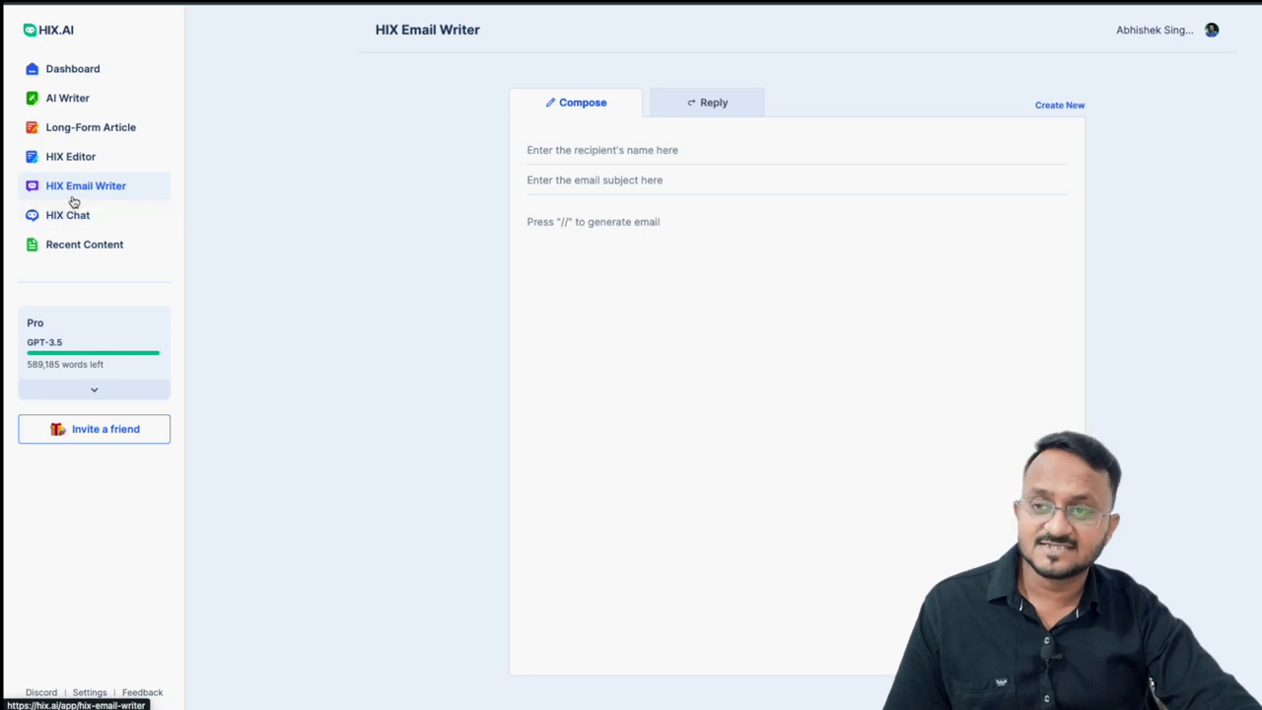
Open HIX Email Writer and fill in the recipient's name and the subject "about late delivery".
click(79, 189)
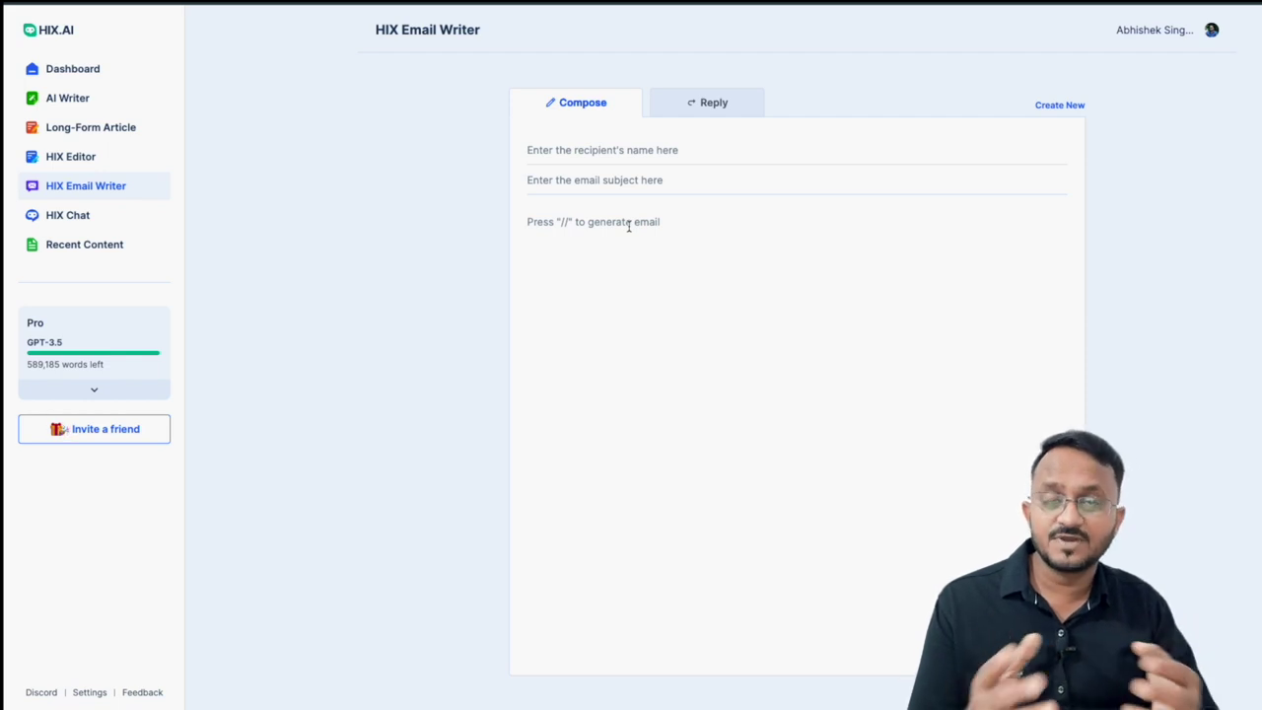
click(601, 150)
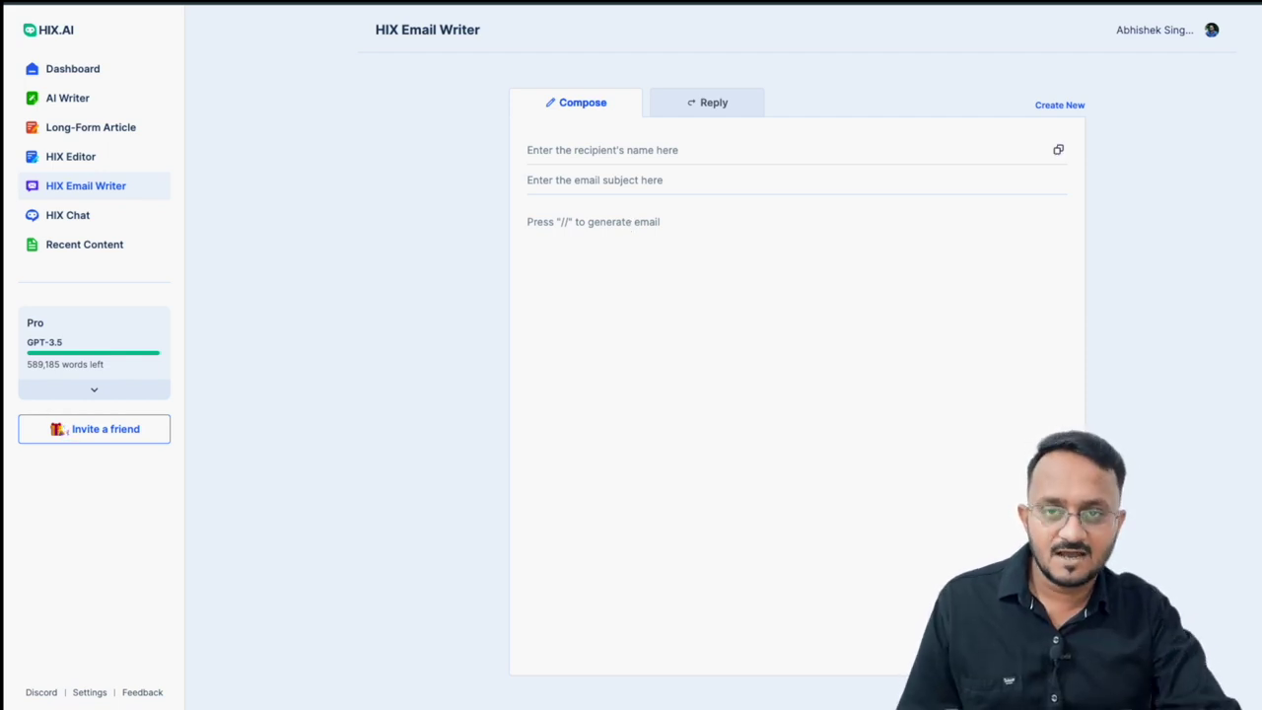
text(akhil)
key(Tab)
text(about late delivery)
key(Tab)
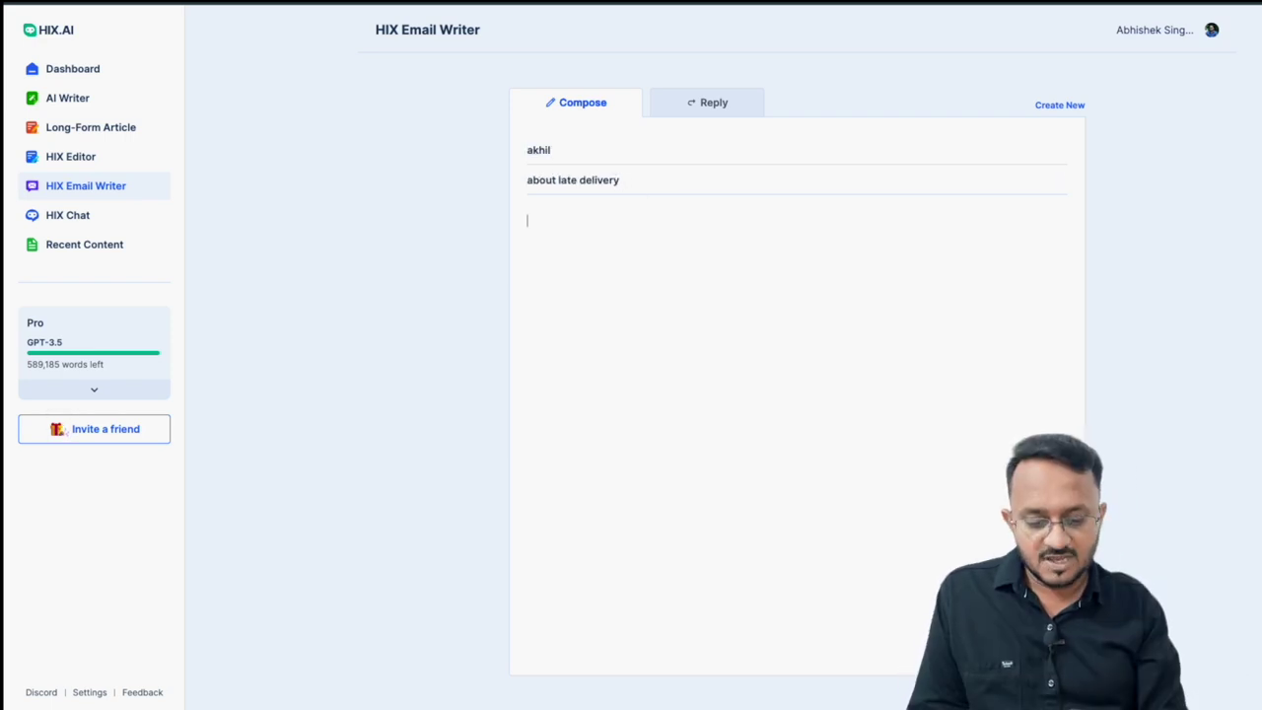
Generate the email body from an AI prompt telling the recipient "i am not happy with late delivery", accepting the suggested spelling correction of the name.
text(//)
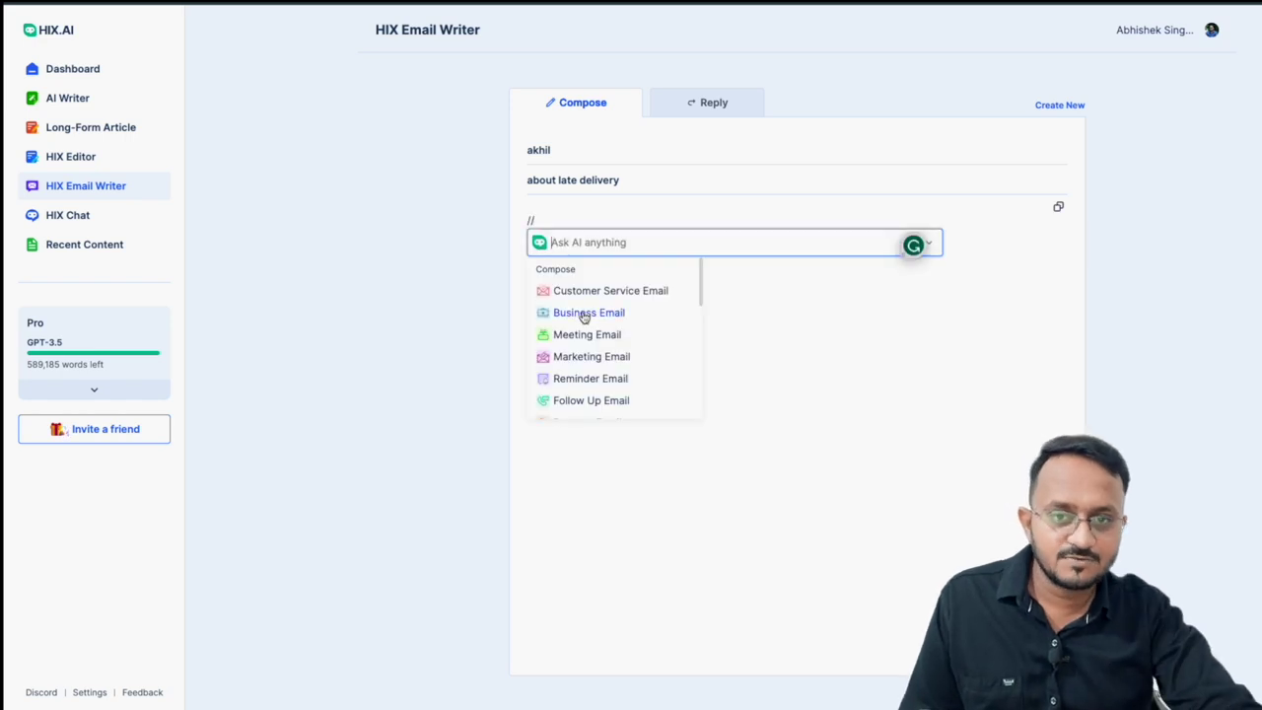
text(write email to akhil , that i am not happy with late delivery)
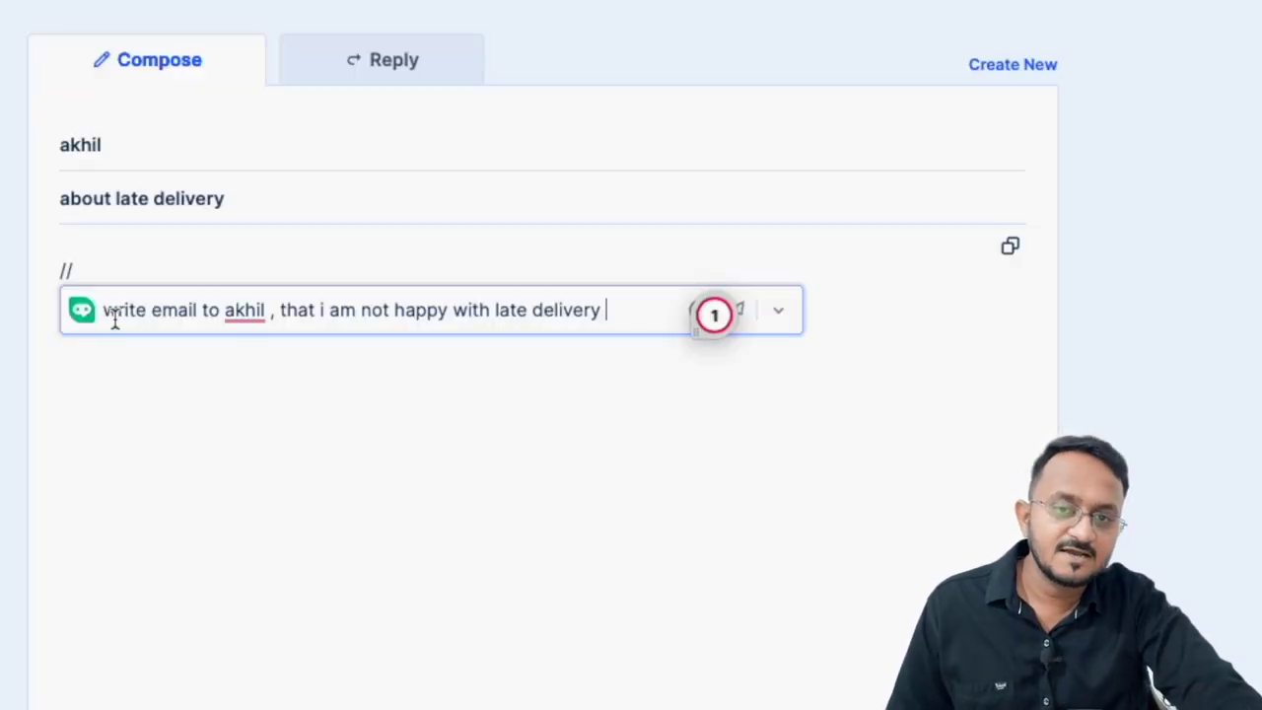
mouse_move(244, 316)
click(278, 392)
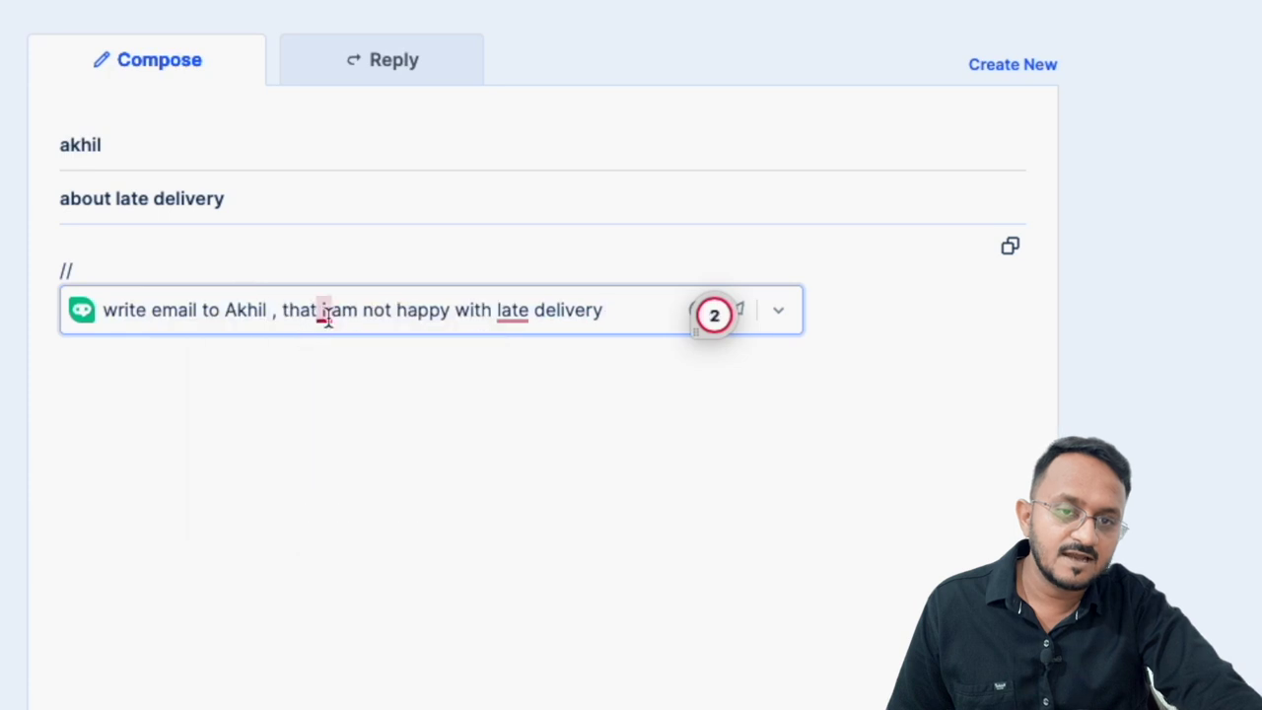
mouse_move(512, 312)
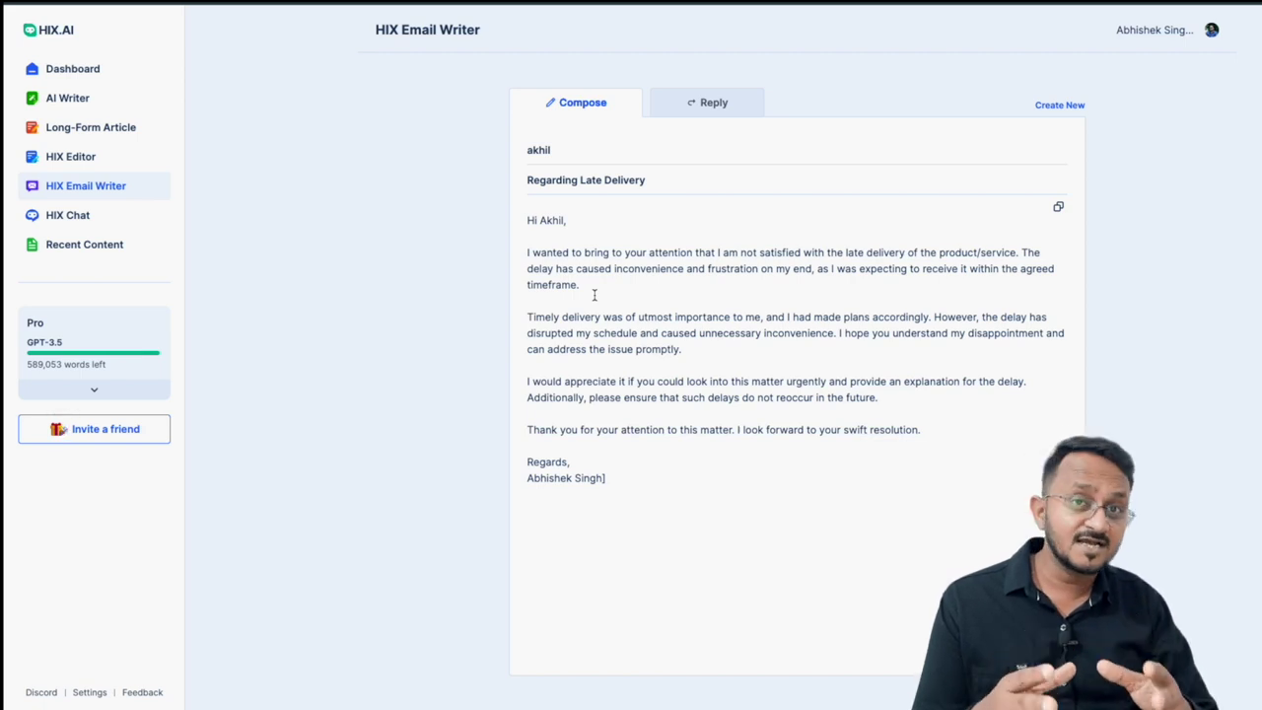
Ask HIX Chat to "write a youtube video description for the title "how to use hair dryer"".
click(74, 221)
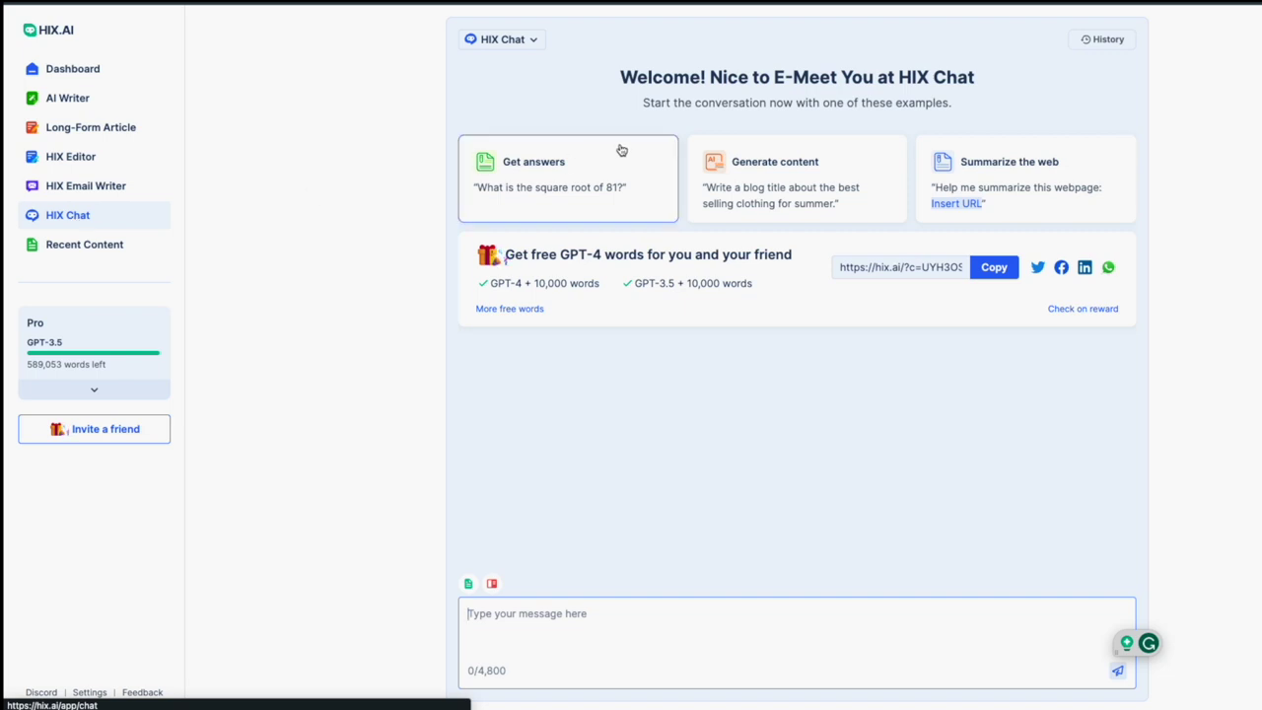
click(547, 673)
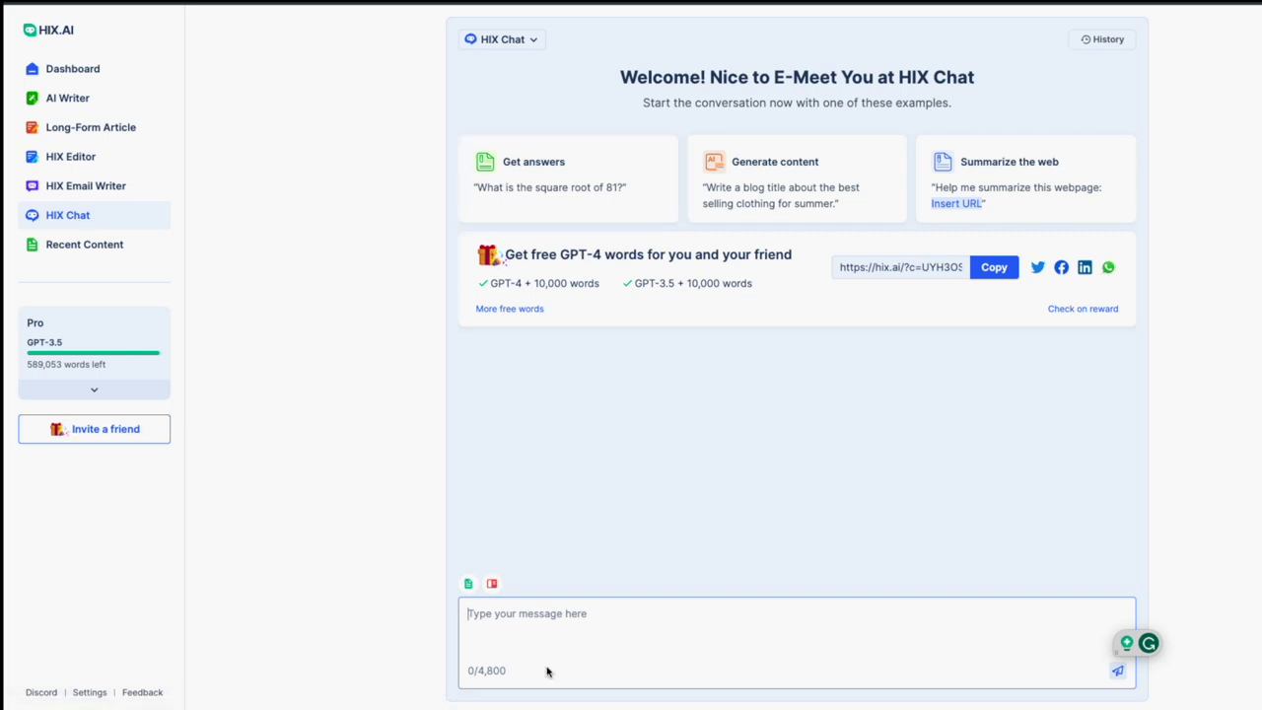
text(write a youtube video description for the title "how to use hair dryer")
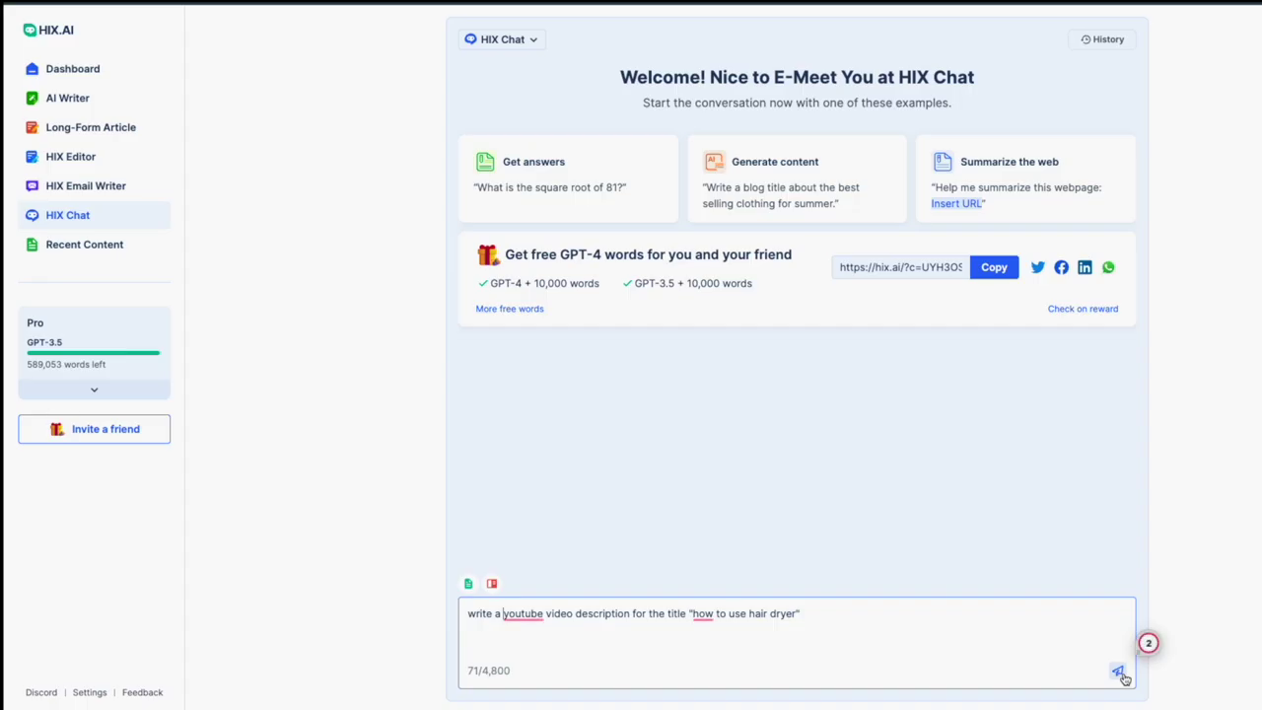
click(1178, 641)
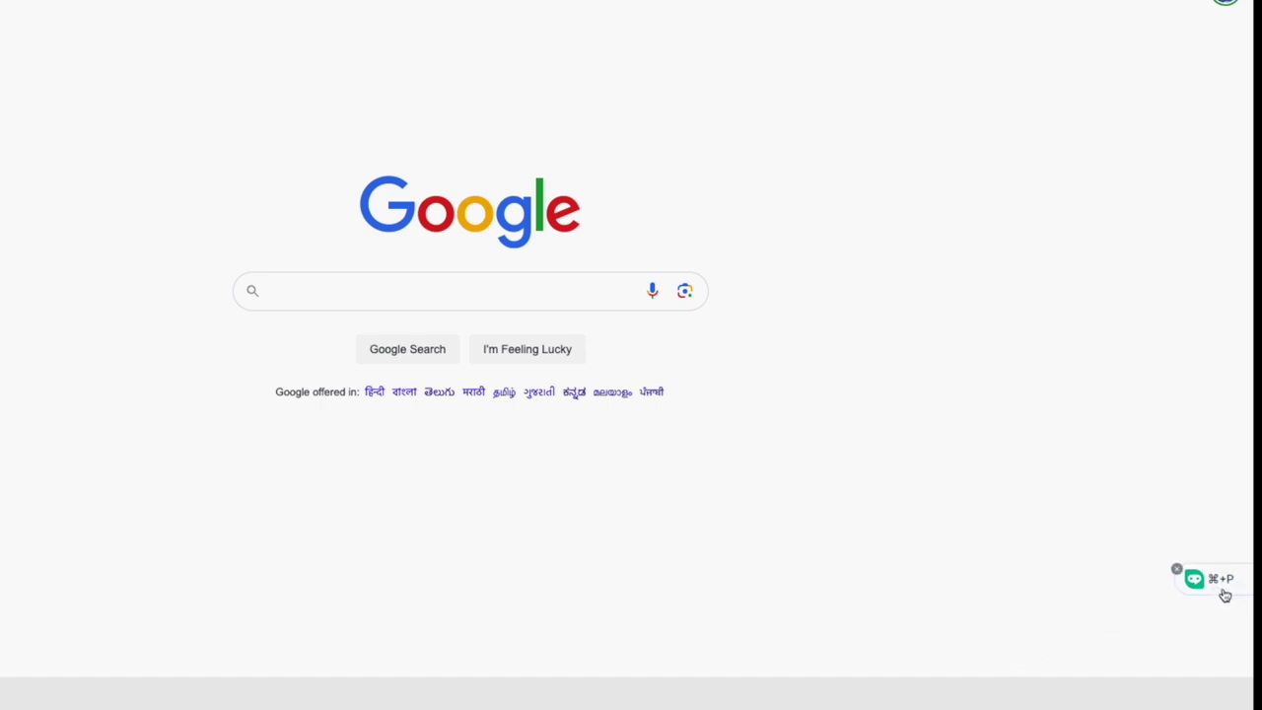
Open the HIX.AI browser extension on the Google home page and look over the ad tools among its writing tools.
click(1210, 589)
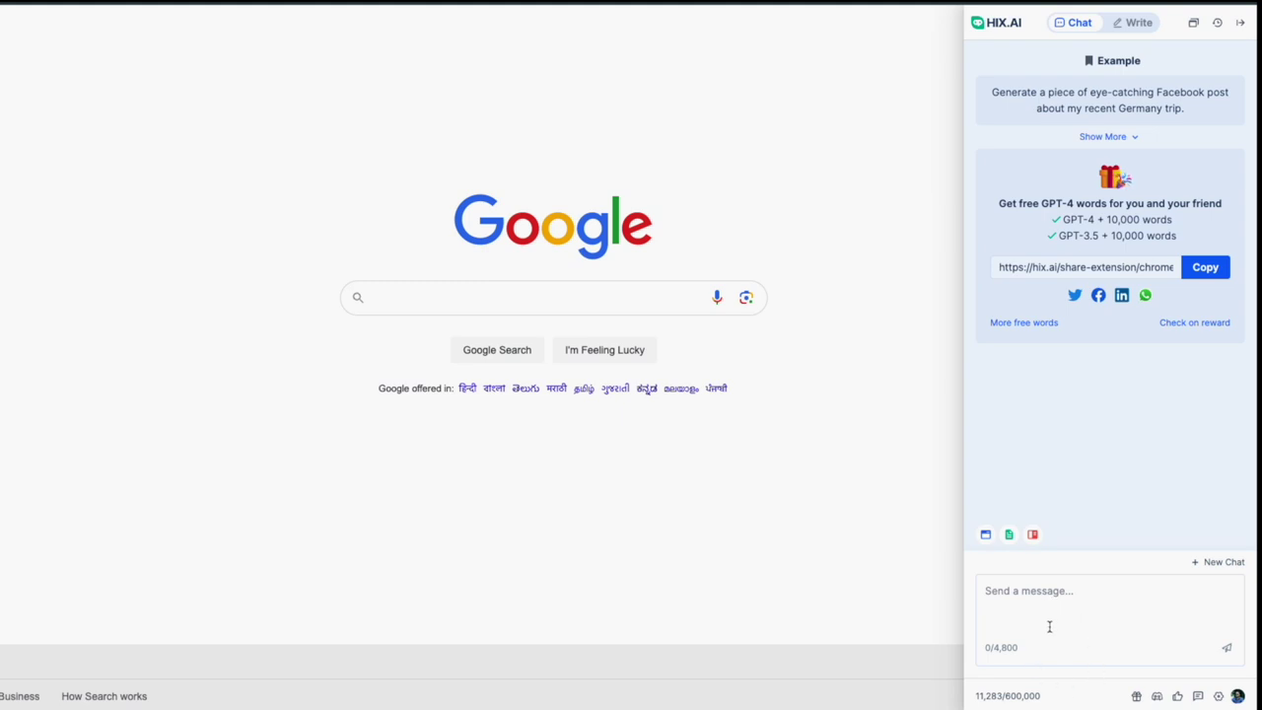
click(1133, 22)
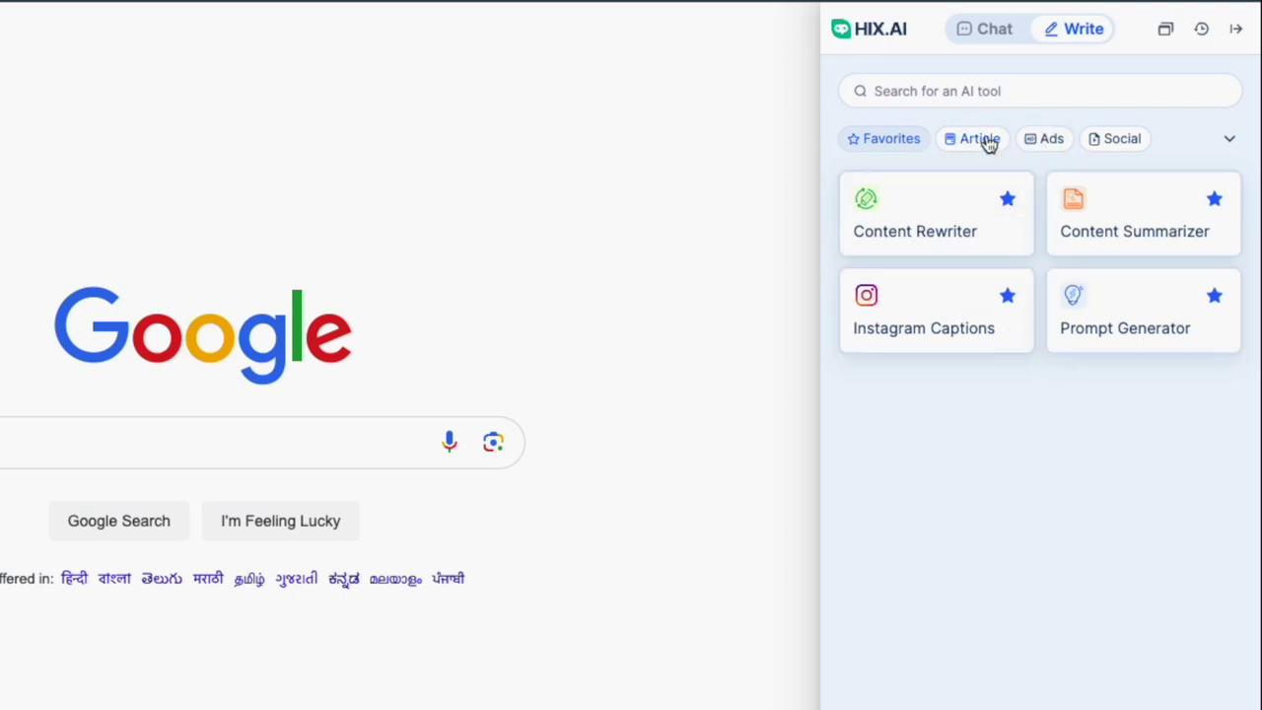
click(1045, 146)
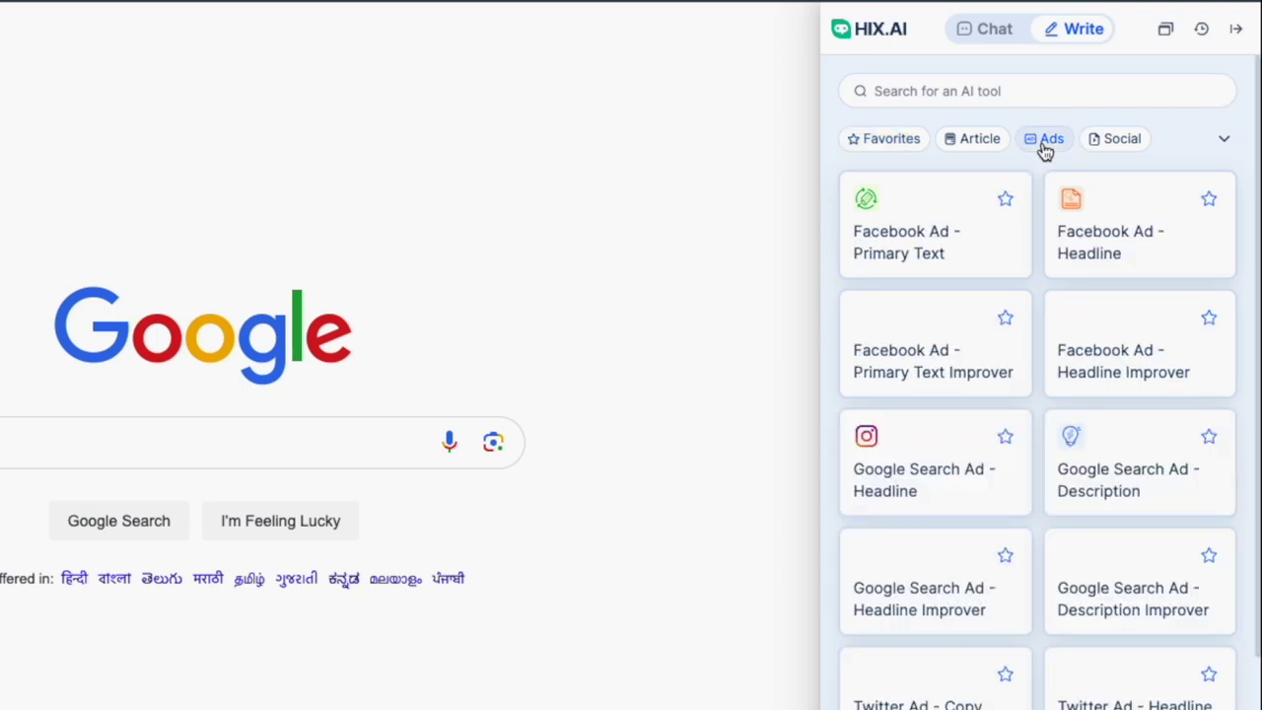
scroll(989, 606, down, 5)
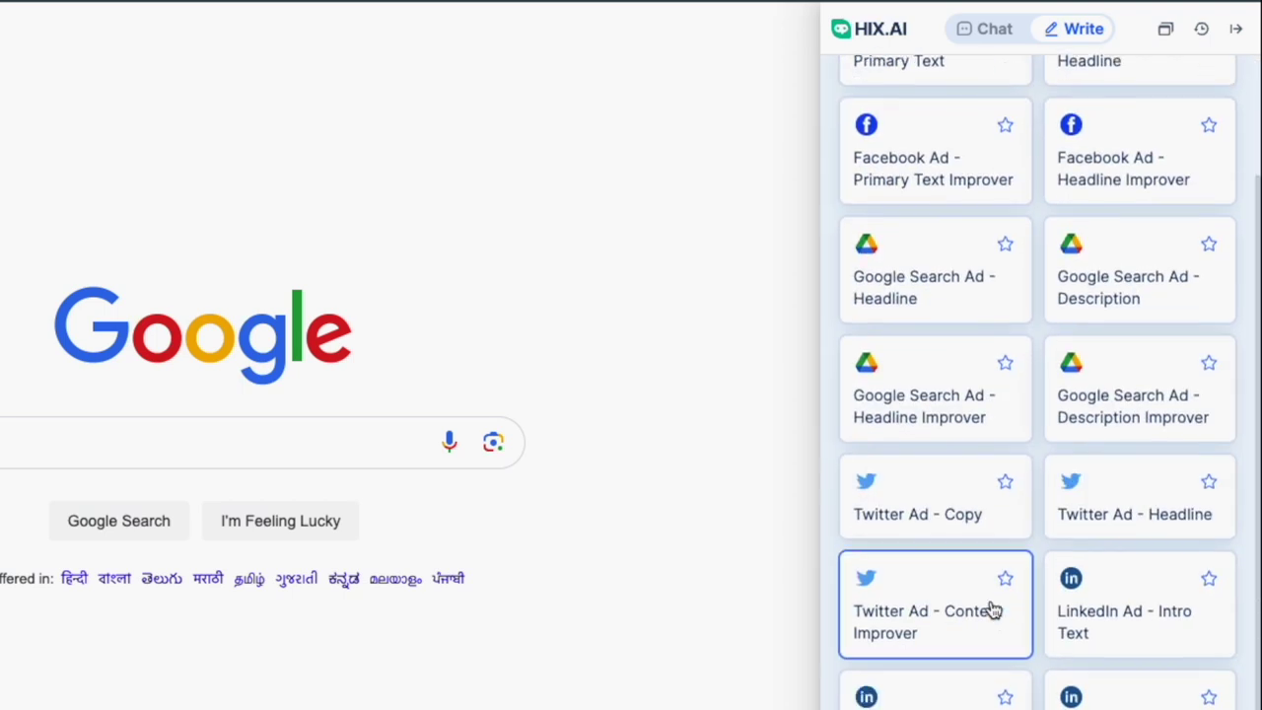
scroll(995, 650, up, 5)
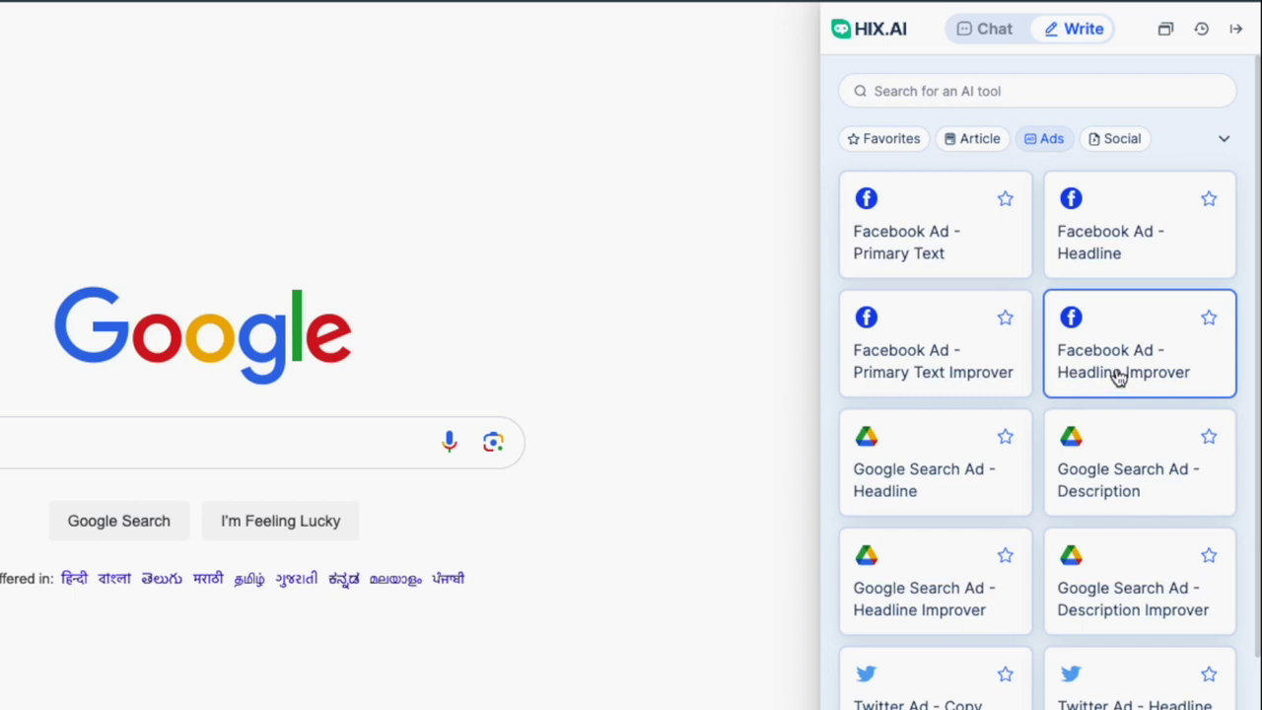
Expand the extension's tool categories, look over the Website, Ecommerce and Email tools, and close the extension.
click(1225, 142)
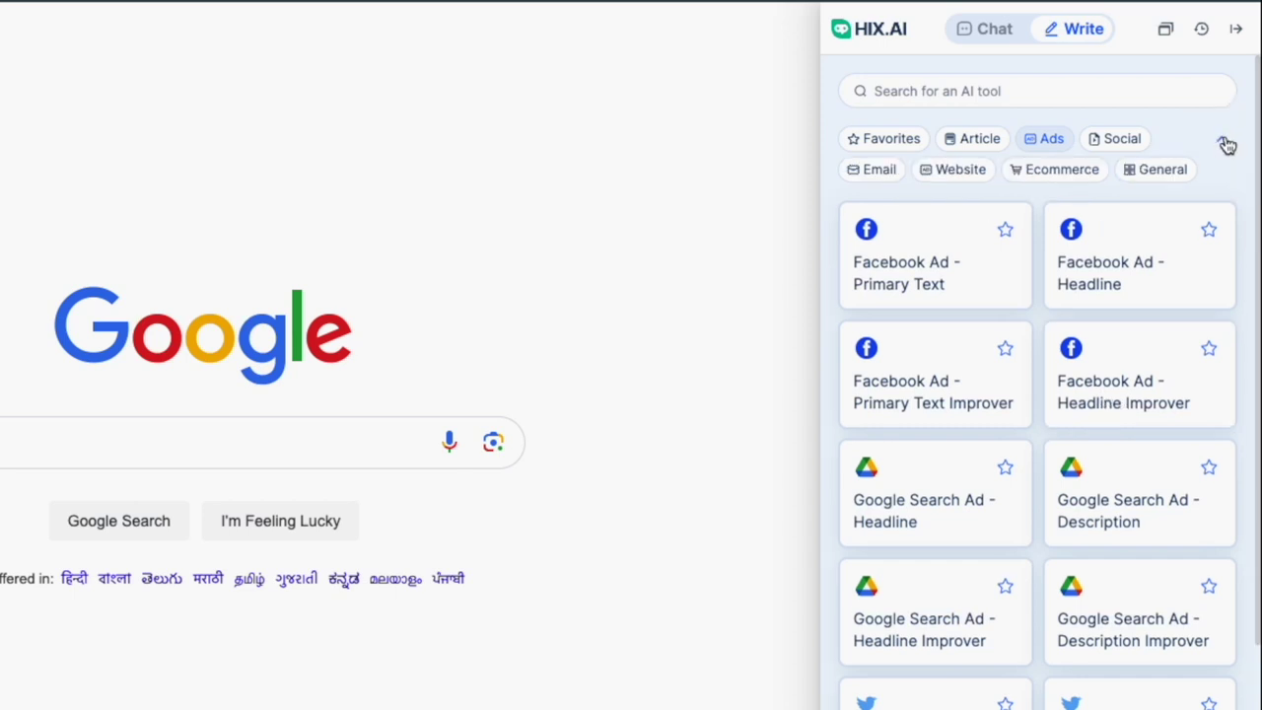
click(966, 179)
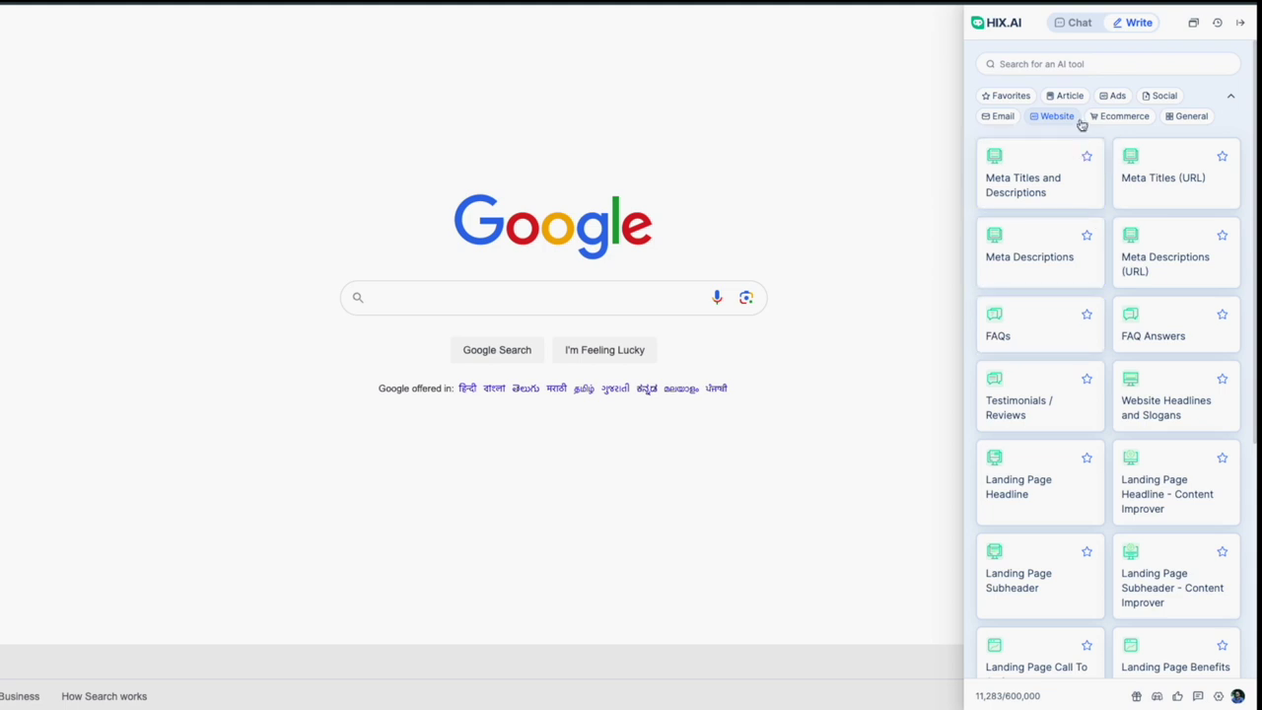
click(1114, 117)
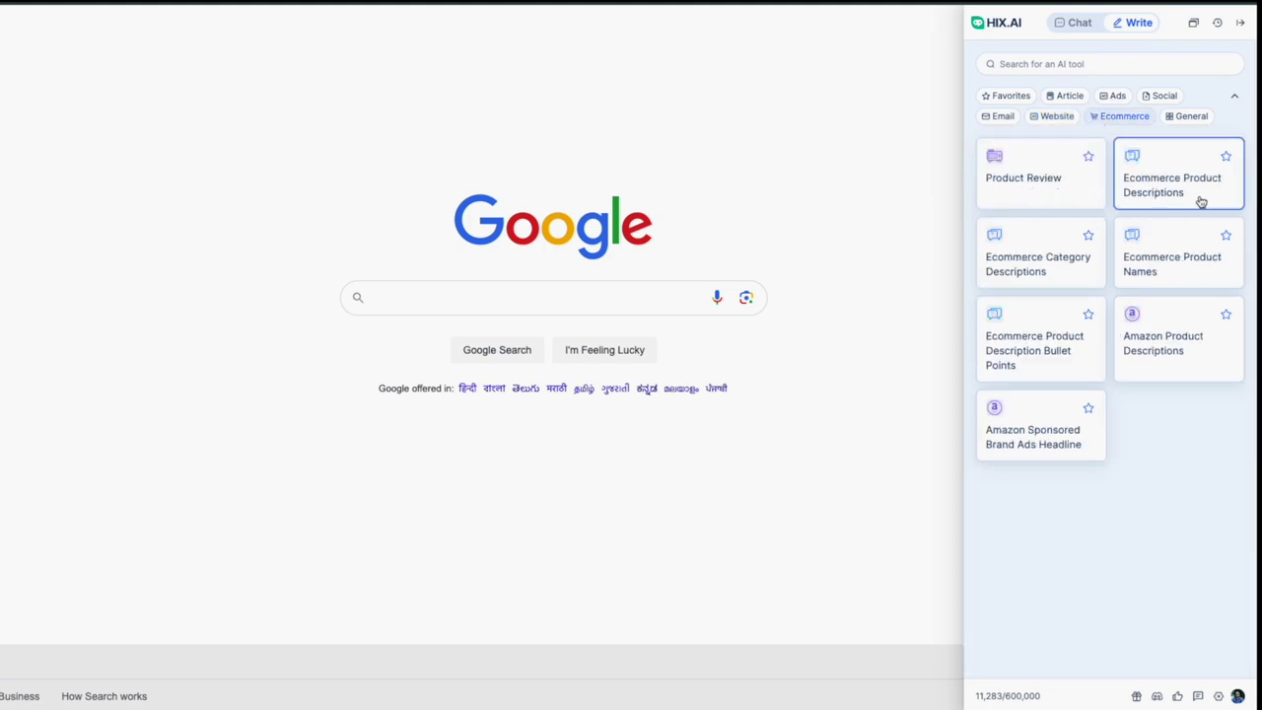
click(1001, 118)
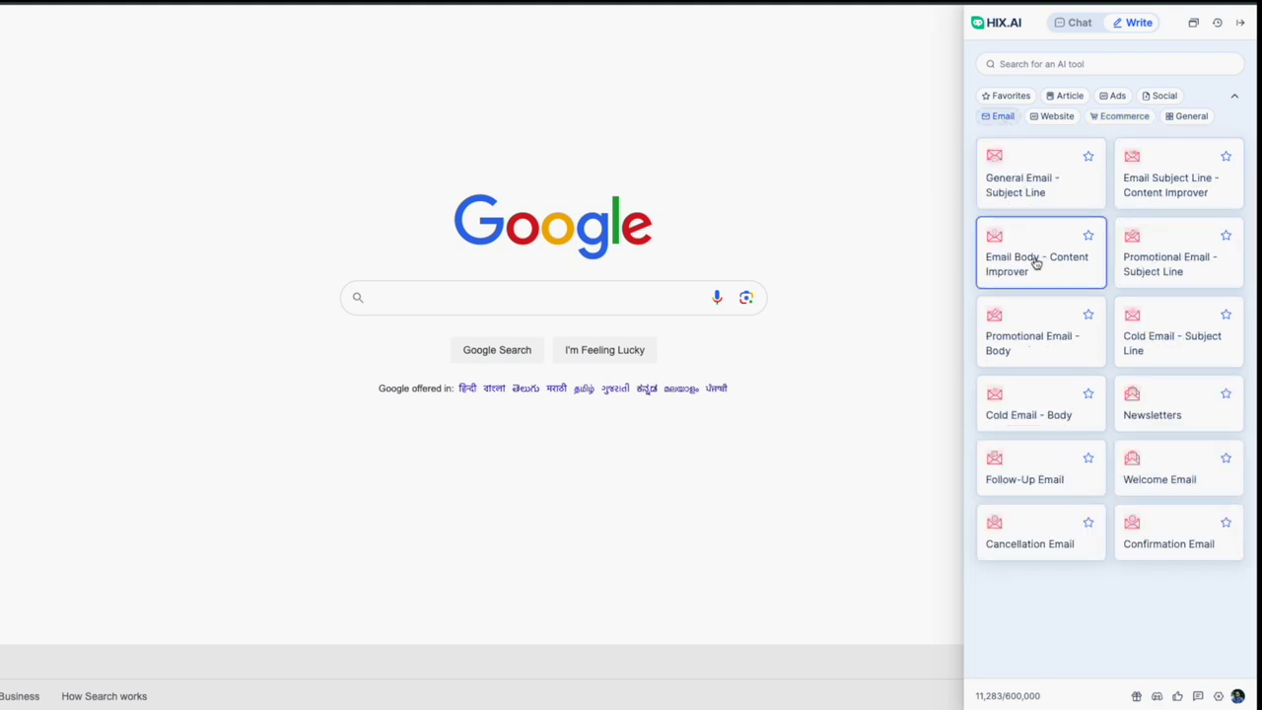
click(1241, 30)
Search Google for "hair dryer" to bring up the HIX.AI answer alongside the web results.
click(443, 288)
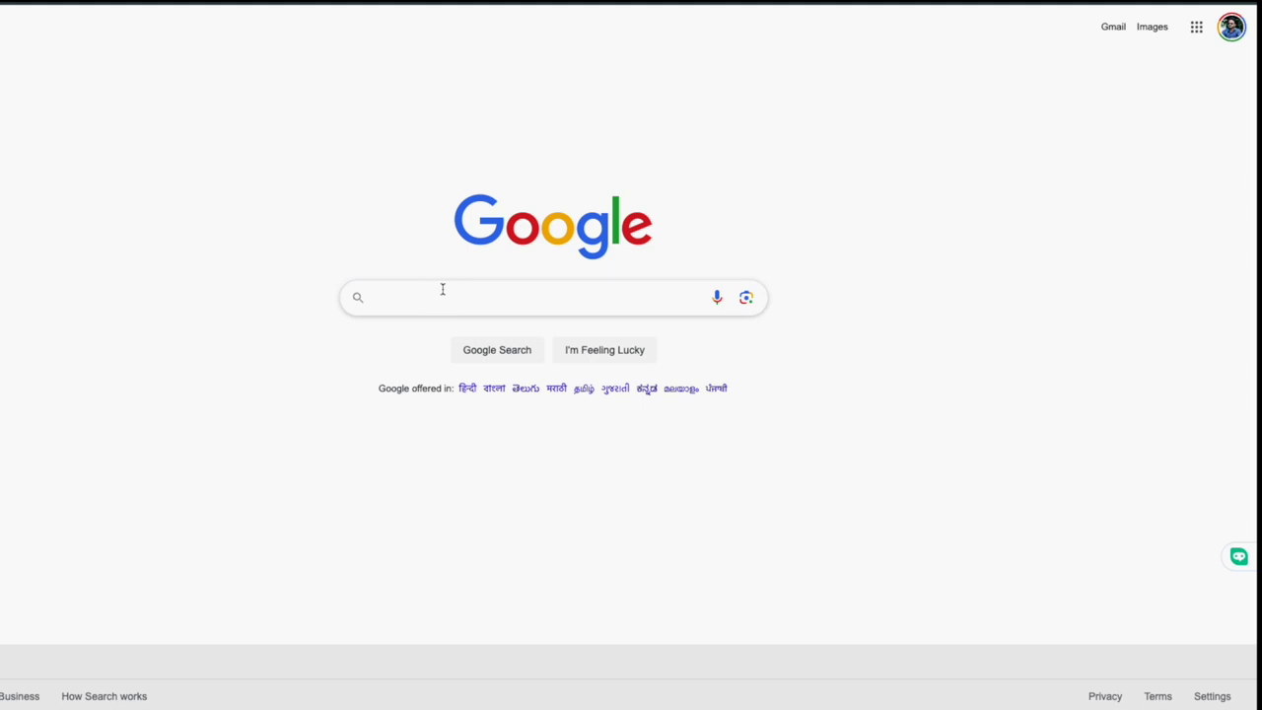
text(hair dryer)
key(Return)
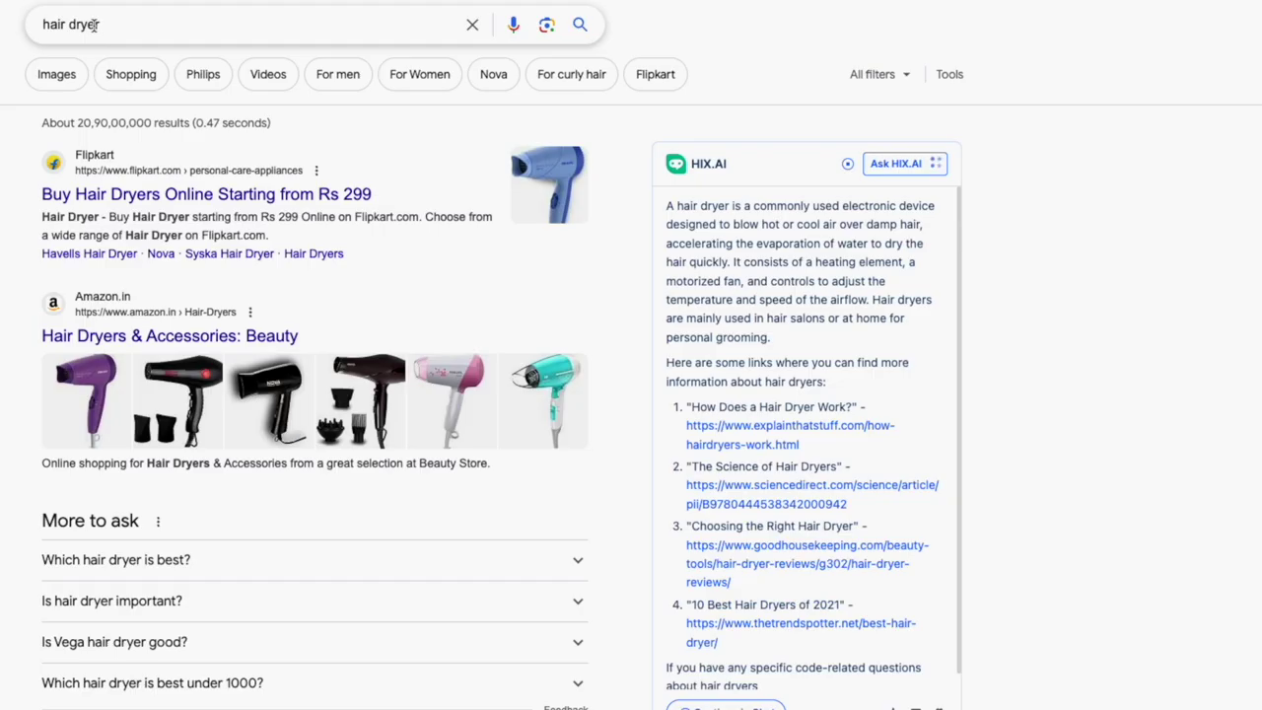